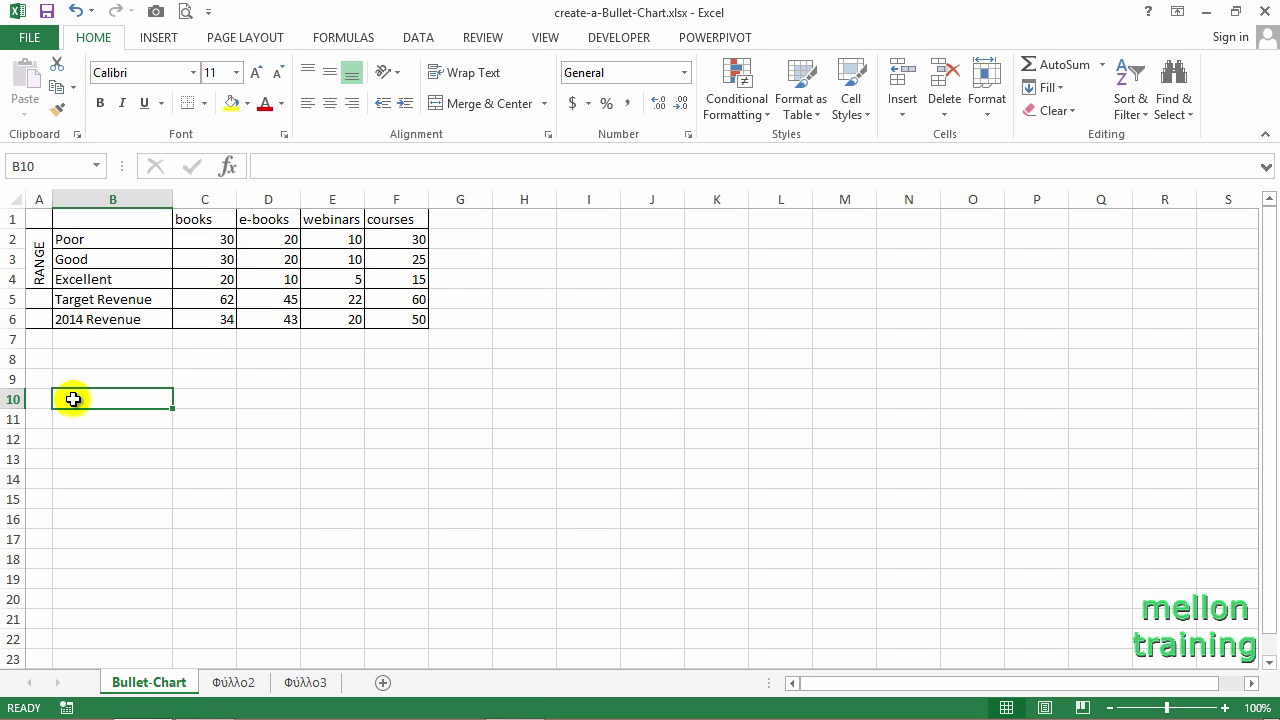
- Point out the 2014 Revenue, Target Revenue, Poor, Good and Excellent rows of the table
left_click(15, 319)
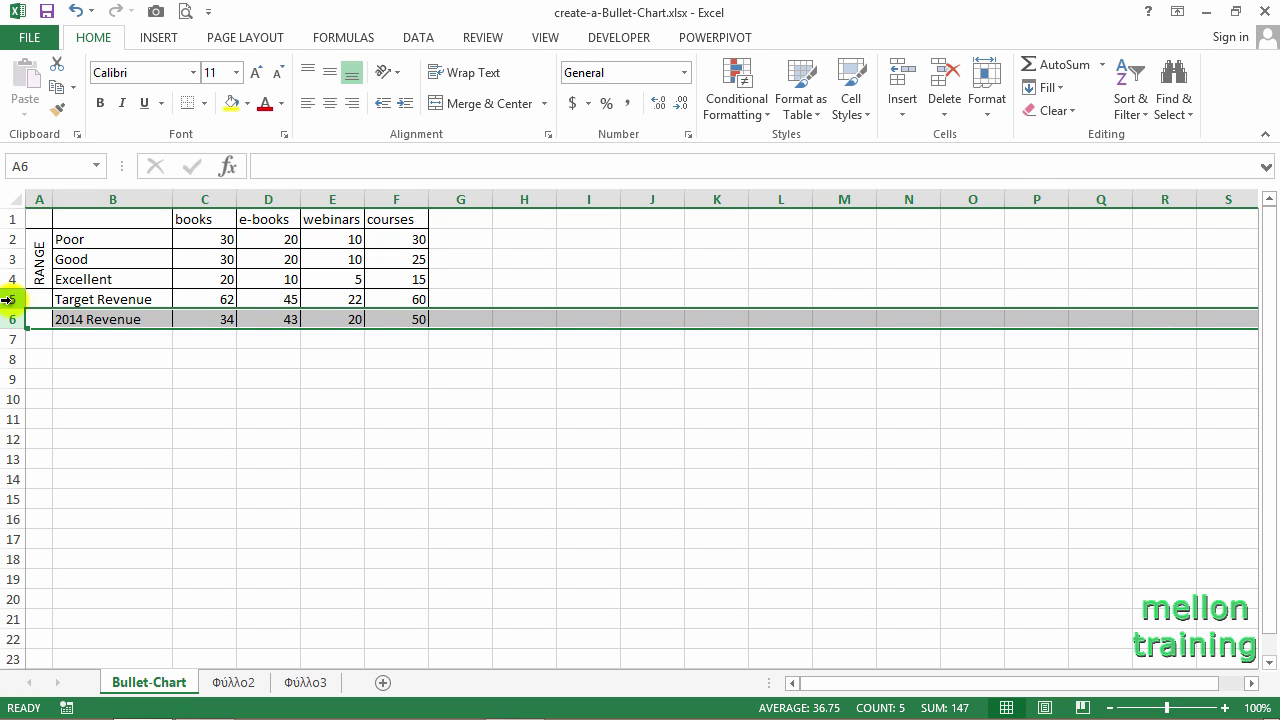
left_click(8, 299)
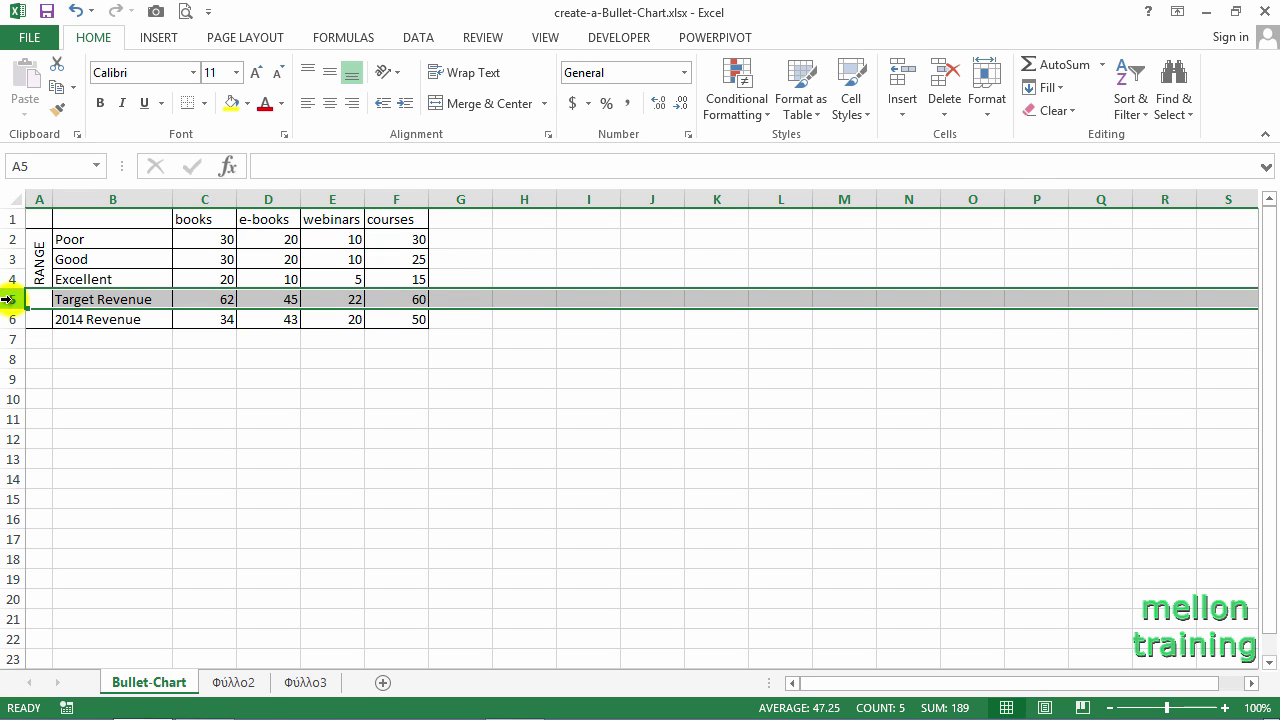
left_click(8, 237)
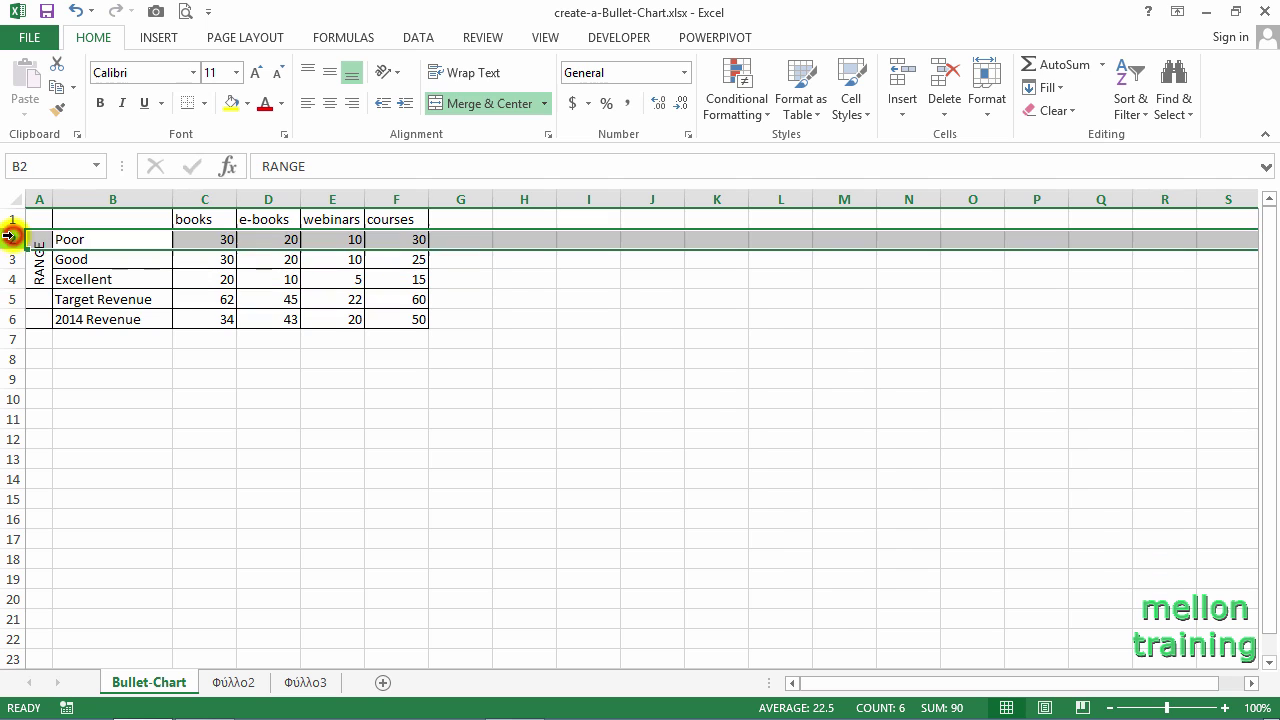
left_click(10, 258)
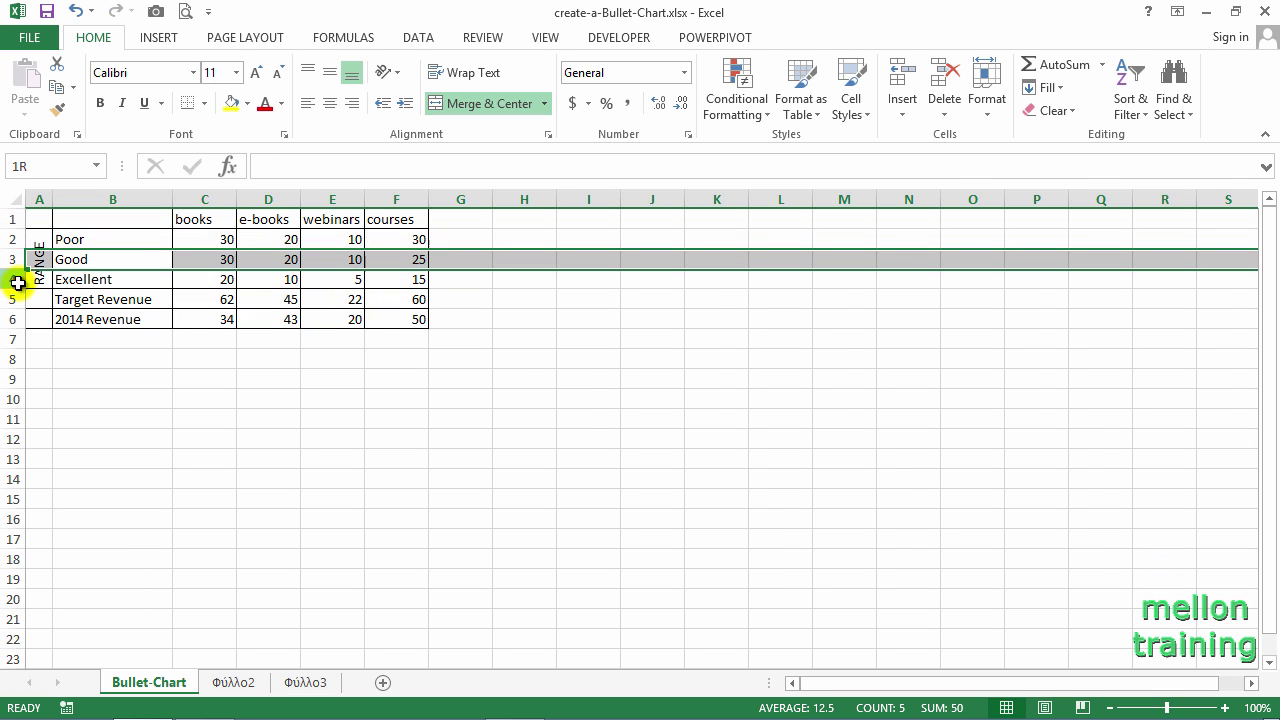
left_click(18, 283)
left_click(96, 360)
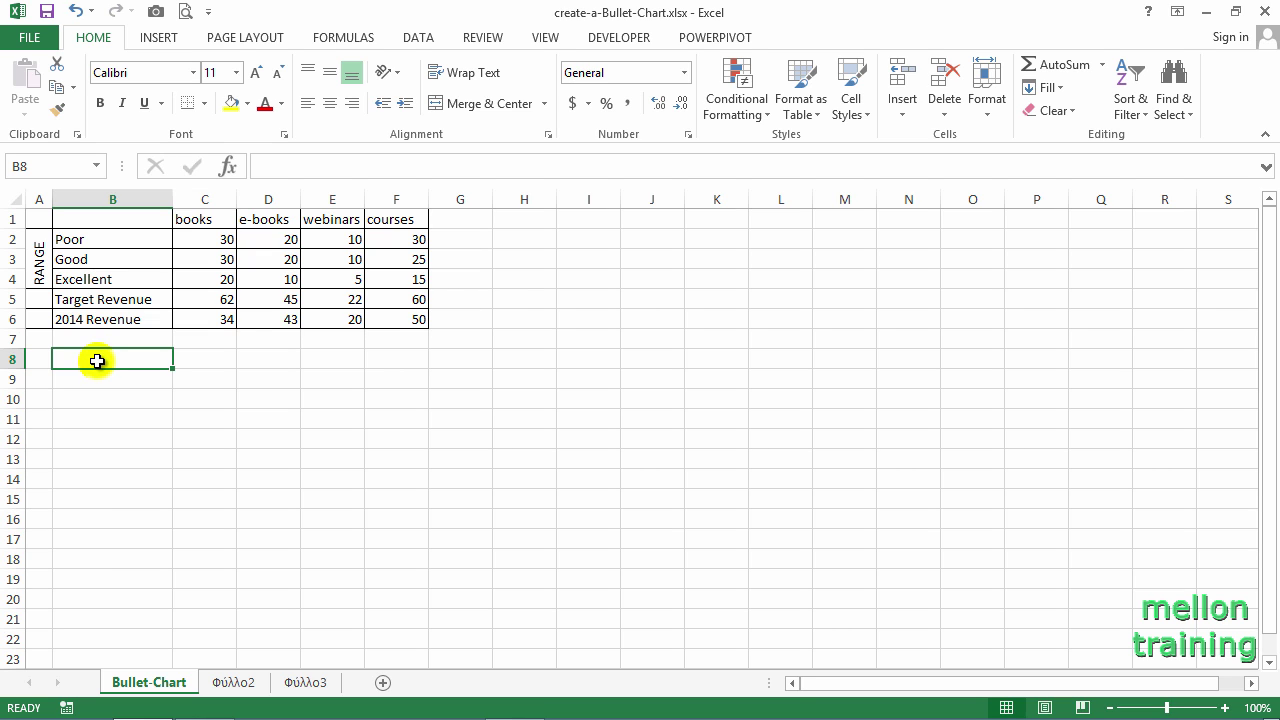
- Select the whole table B1:F6 and bring up the Insert commands
left_click(99, 221)
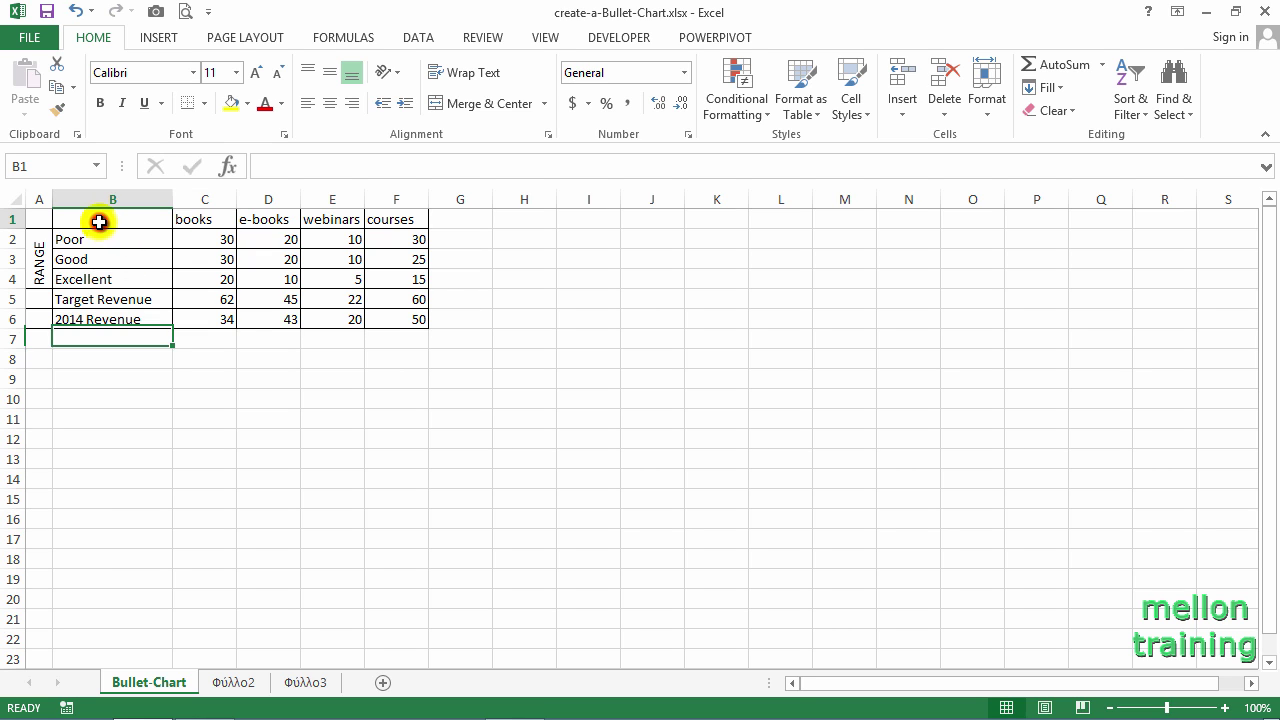
left_click_drag(102, 225, 401, 317)
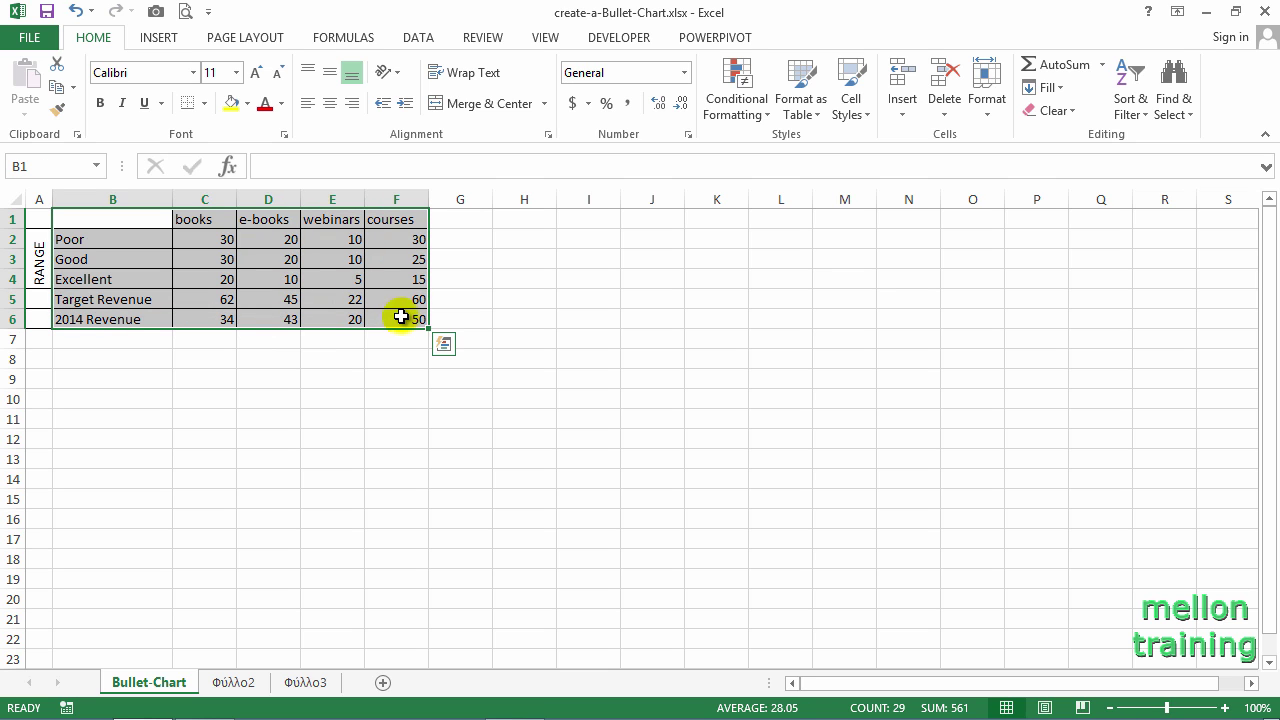
left_click(158, 40)
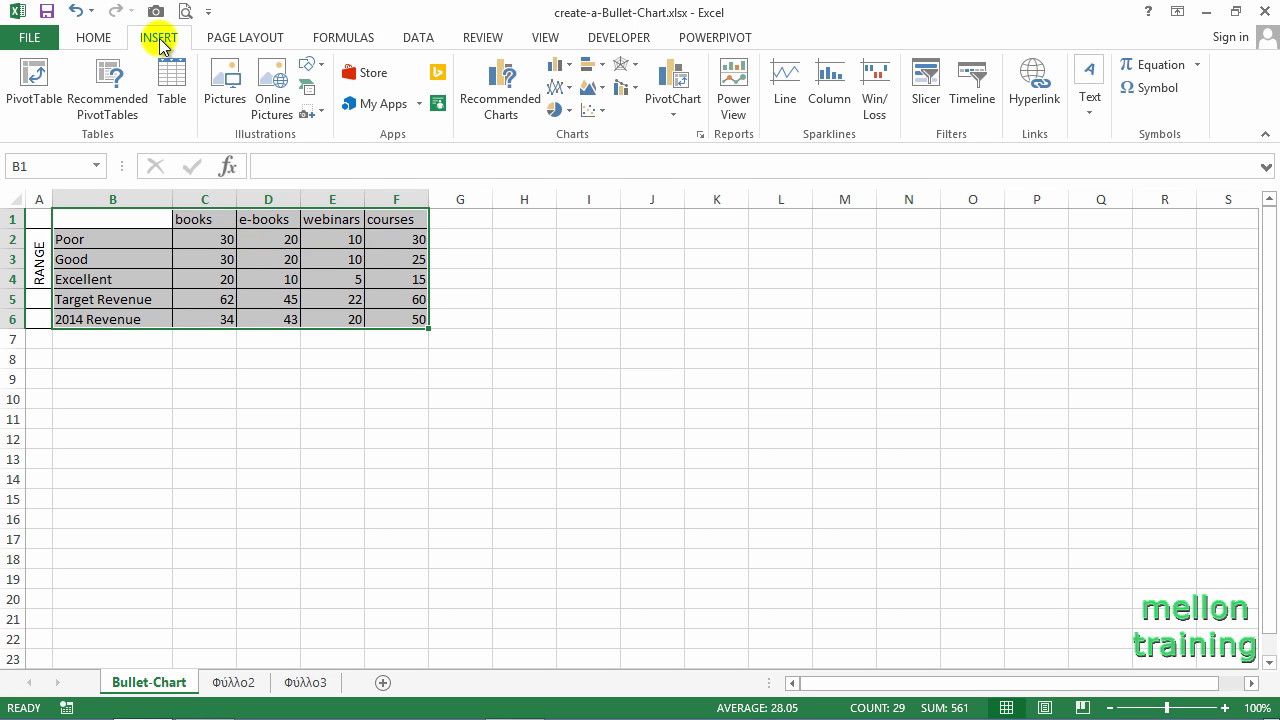
- Insert a stacked column chart beside the table, switched so products are the categories
left_click(571, 66)
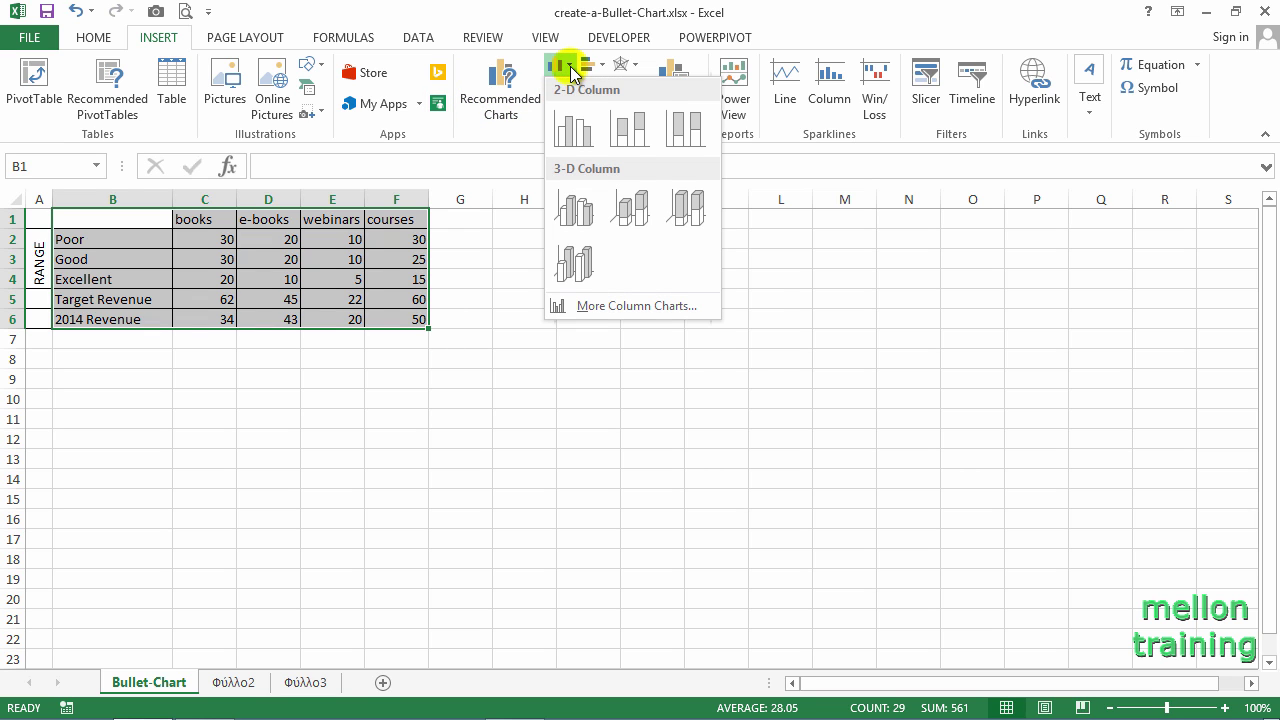
left_click(636, 130)
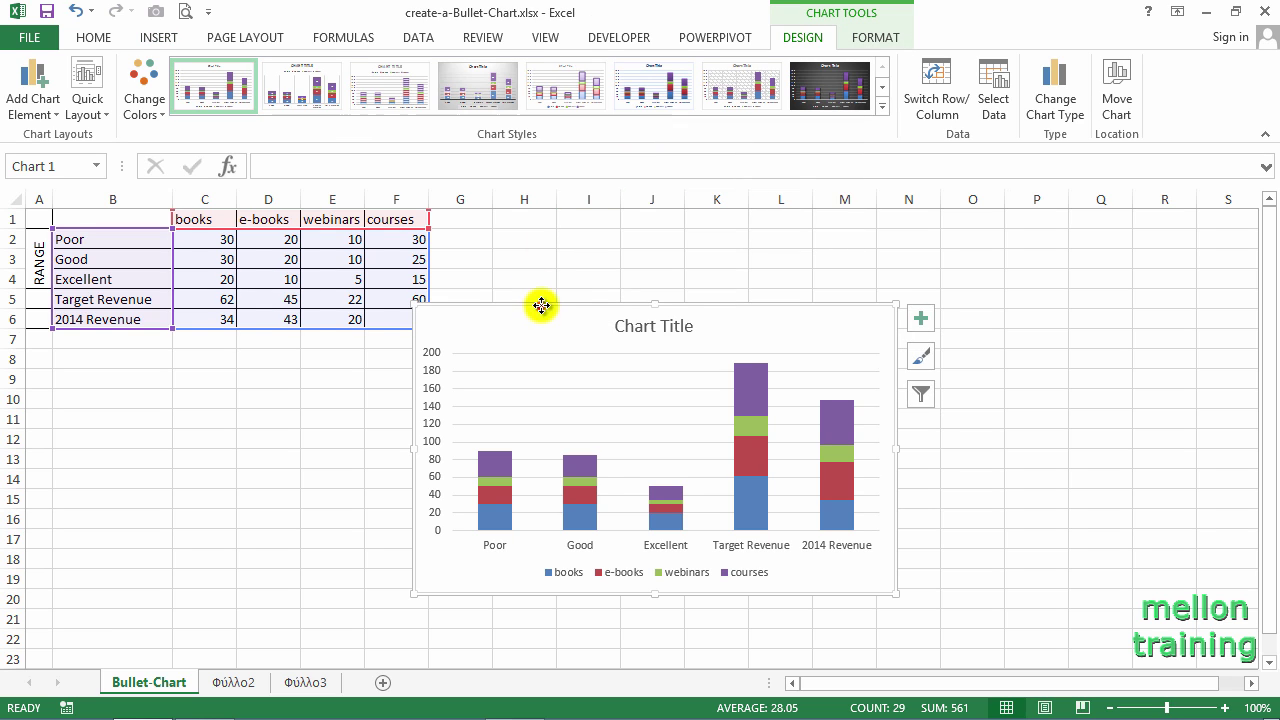
left_click_drag(541, 305, 584, 247)
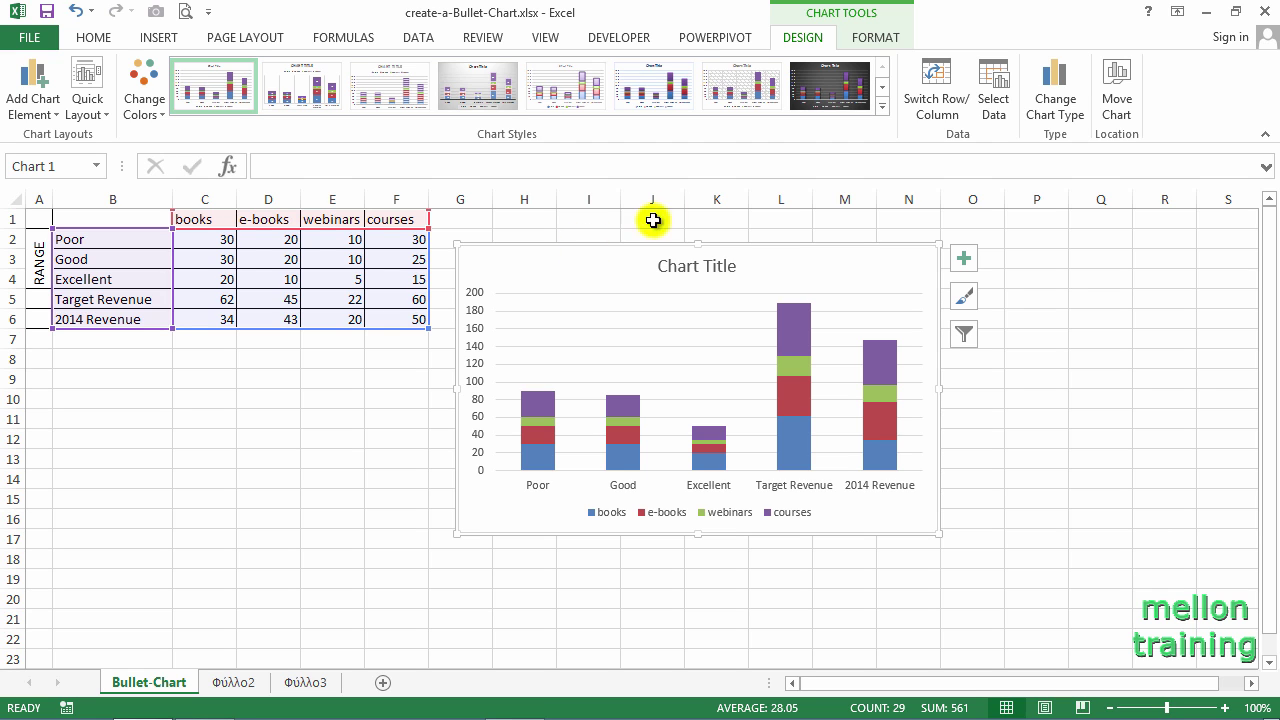
left_click(930, 82)
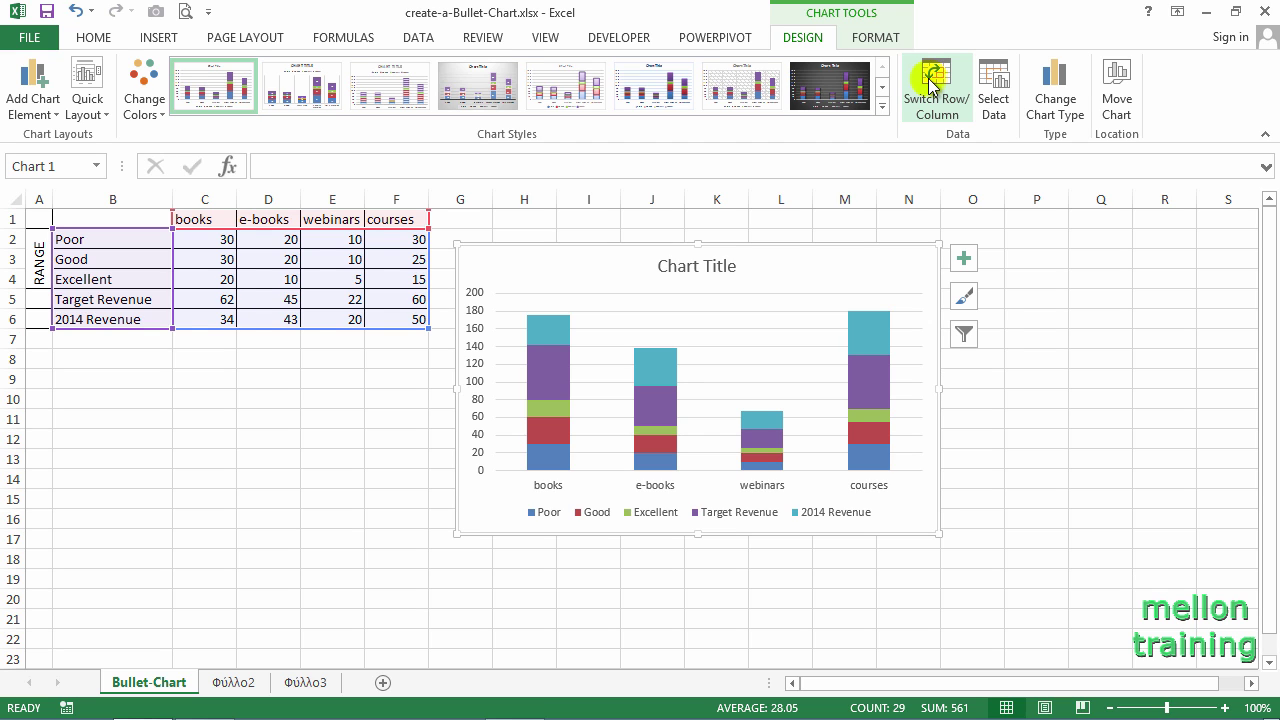
- Give the Poor series a solid red fill
left_click(546, 457)
right_click(546, 457)
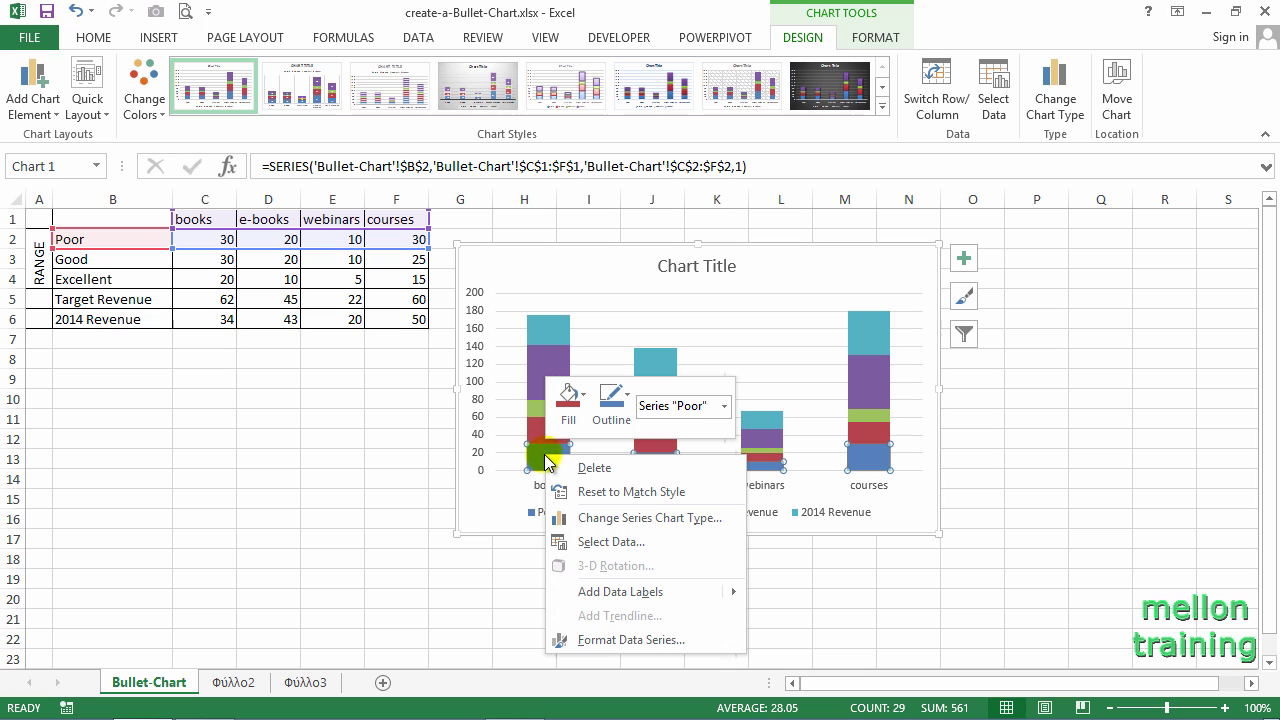
left_click(622, 636)
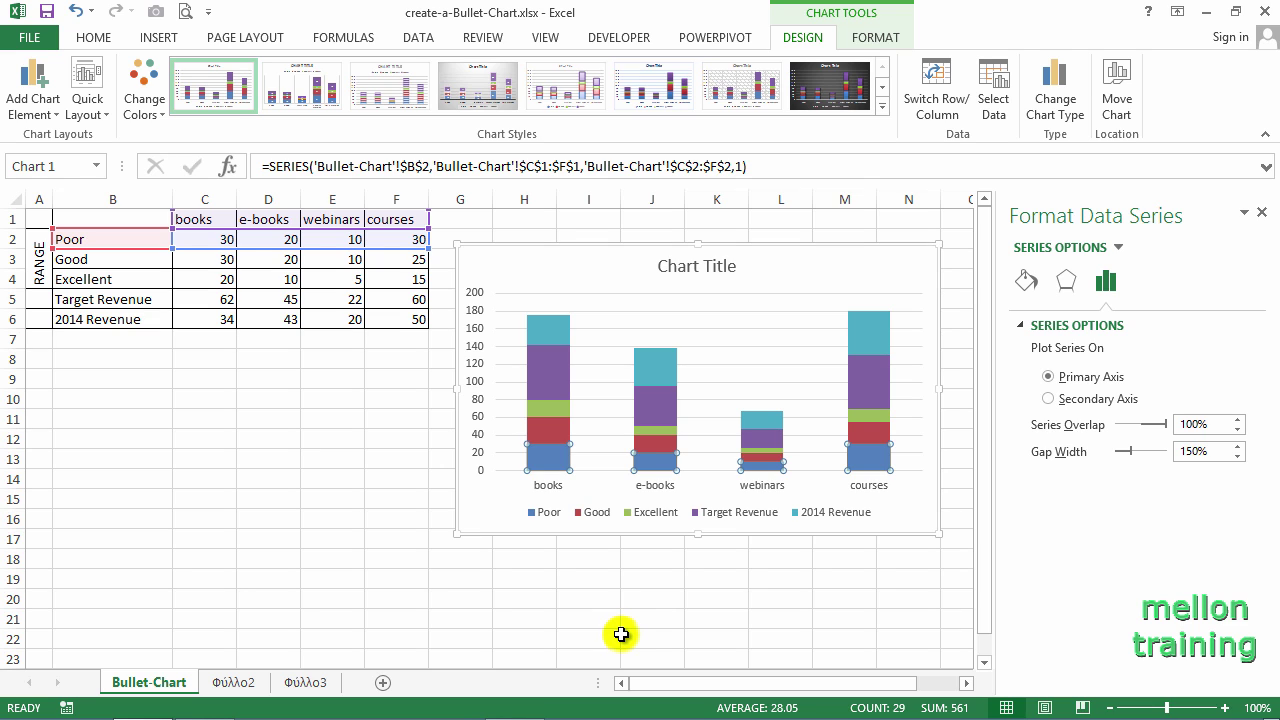
left_click(1025, 283)
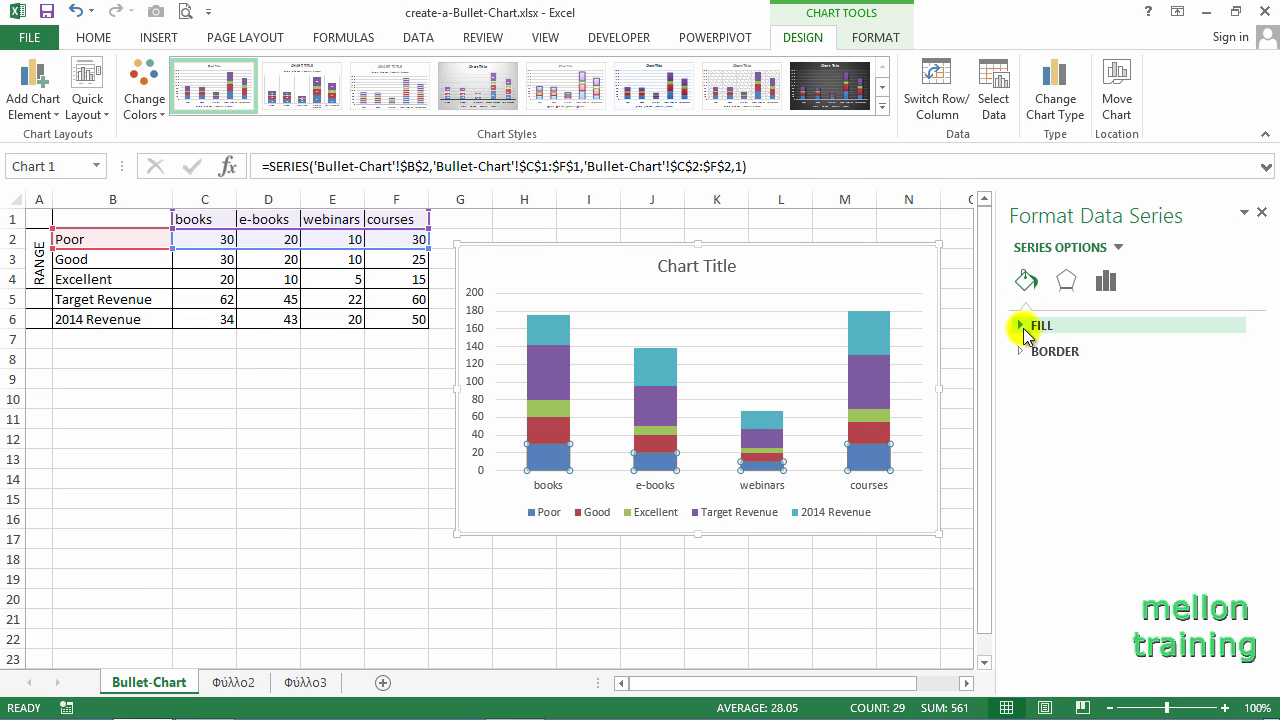
left_click(1024, 326)
left_click(1038, 375)
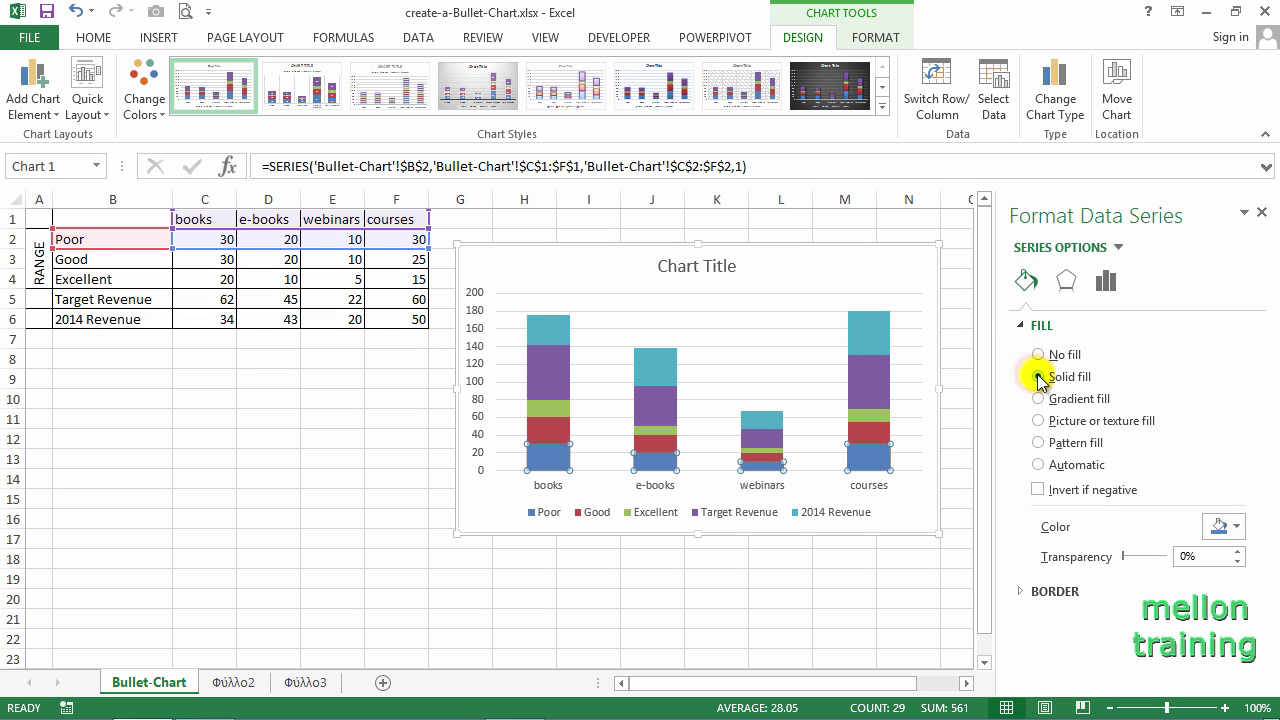
left_click(1236, 526)
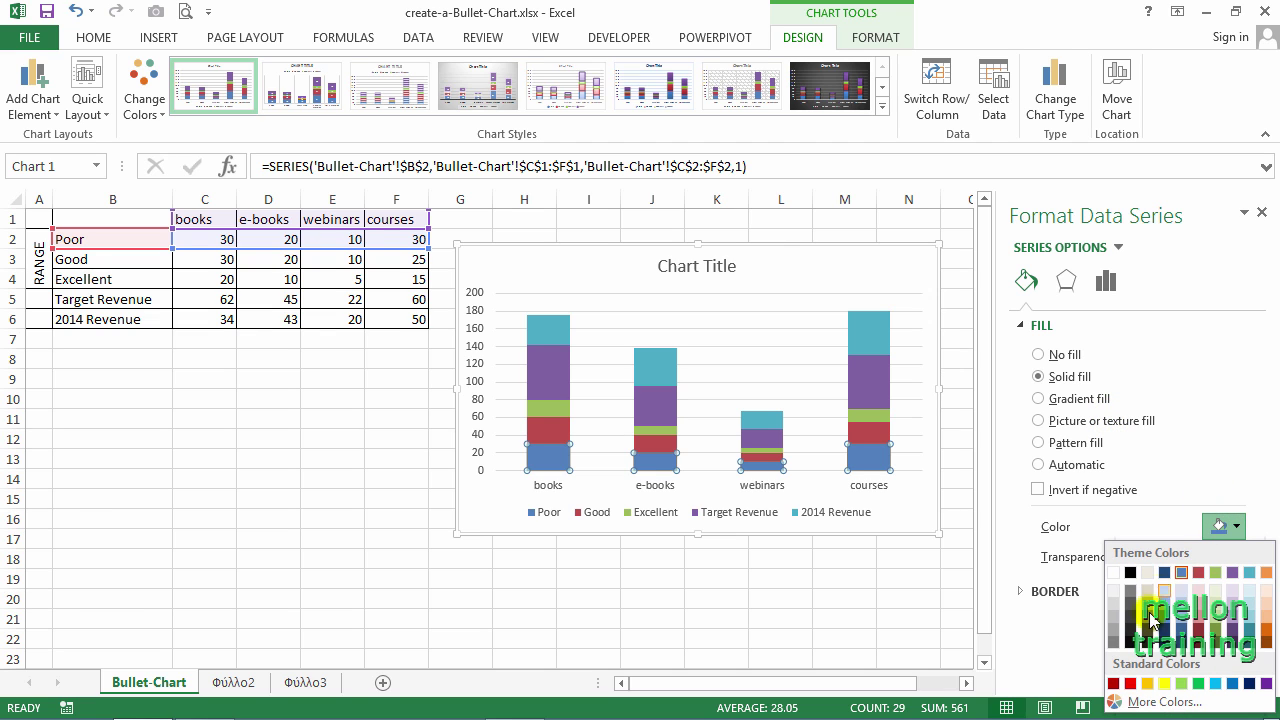
left_click(1131, 684)
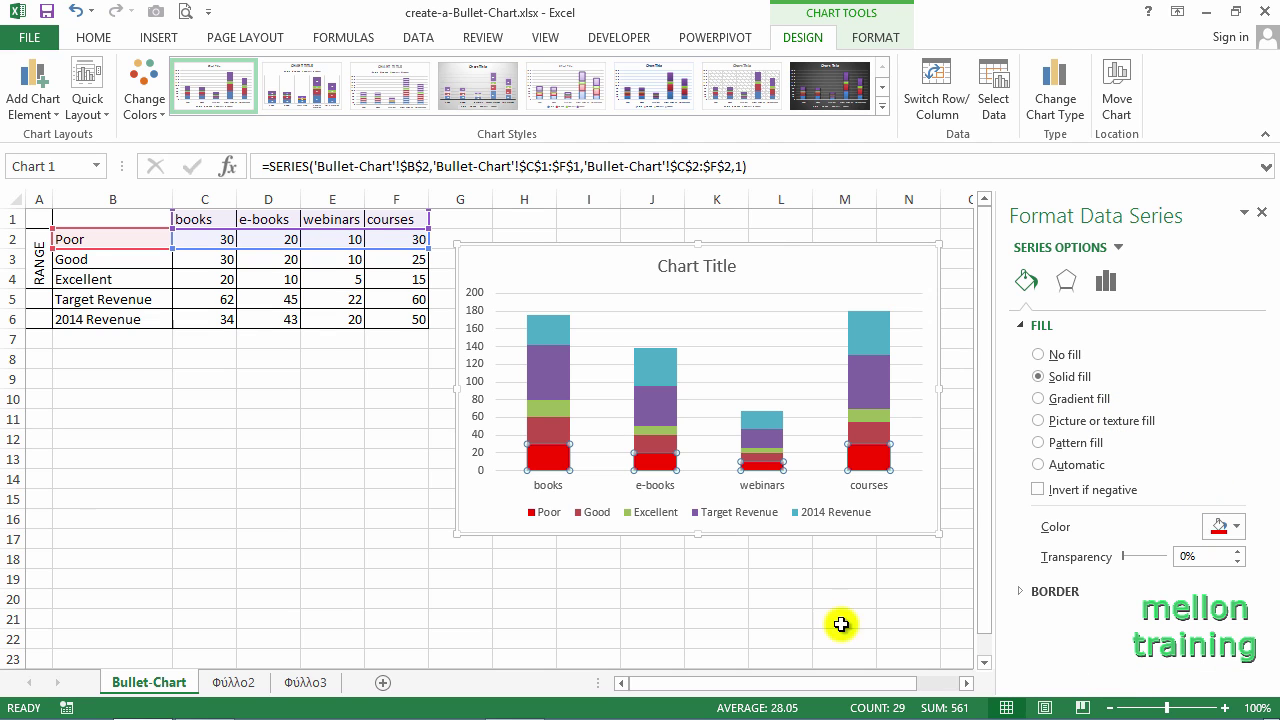
left_click(533, 565)
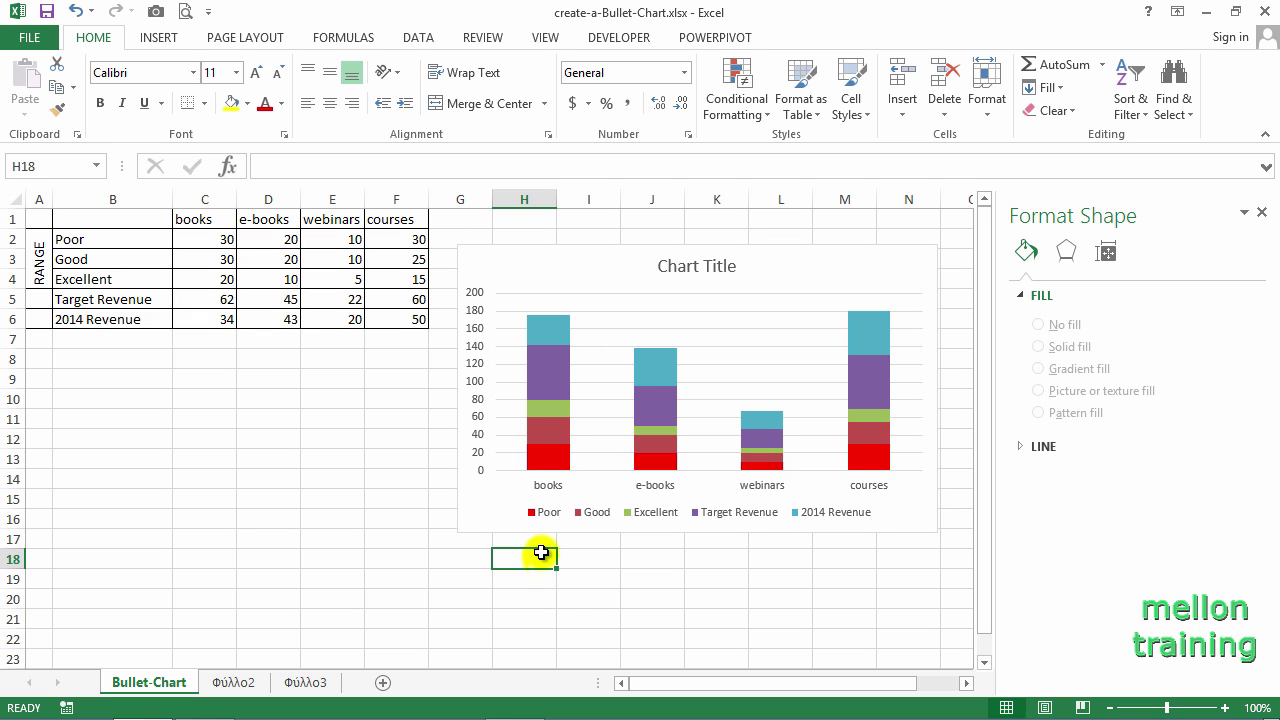
- Give the Good series a solid yellow fill
left_click(539, 428)
right_click(539, 427)
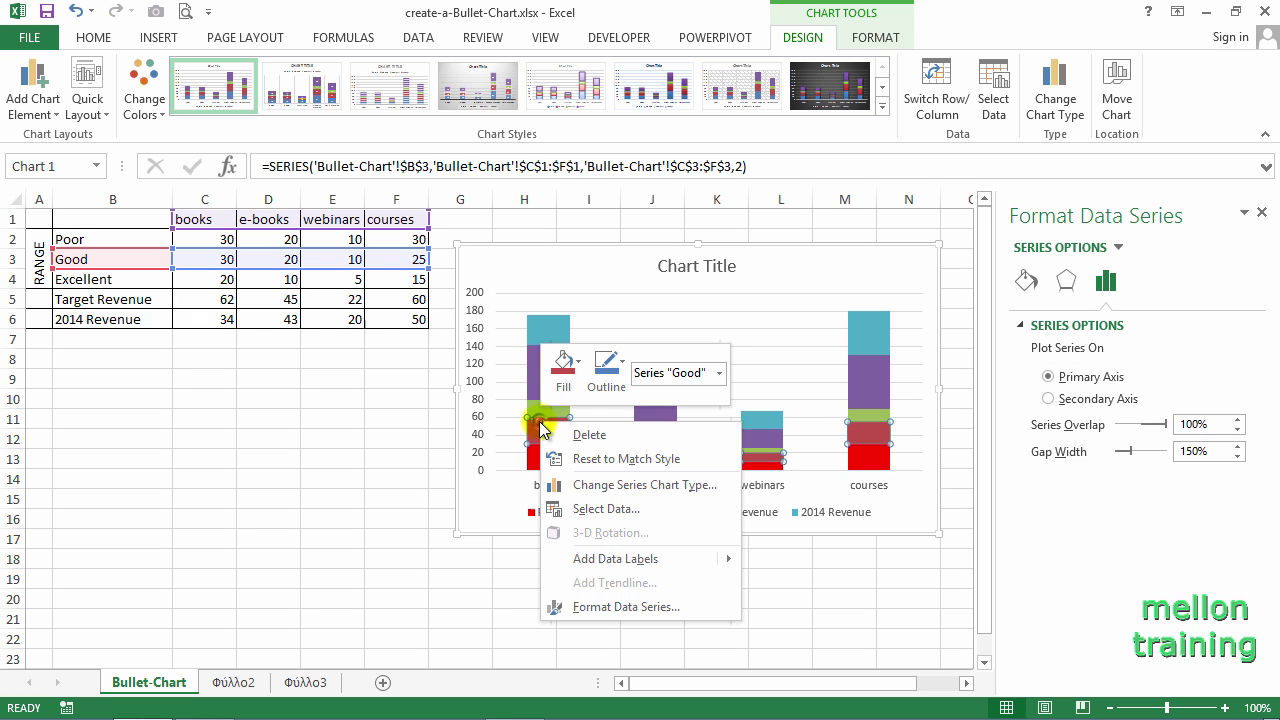
left_click(1027, 272)
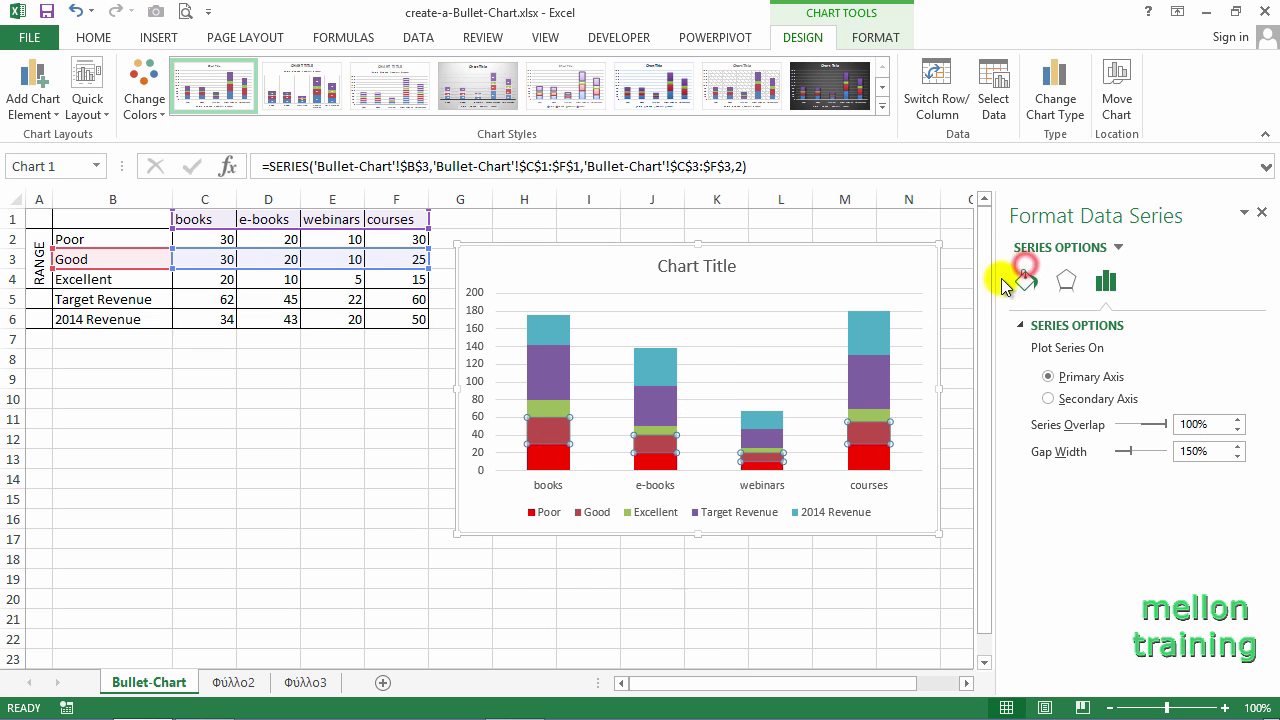
left_click(1027, 281)
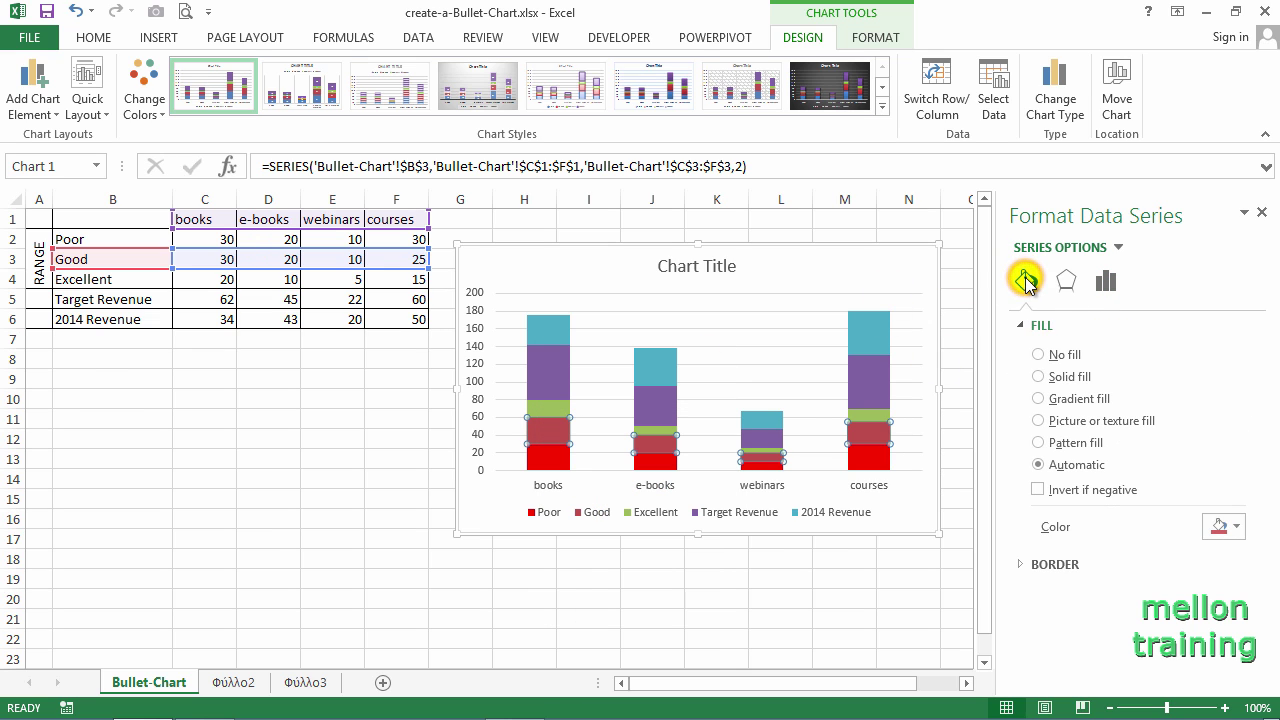
left_click(1243, 531)
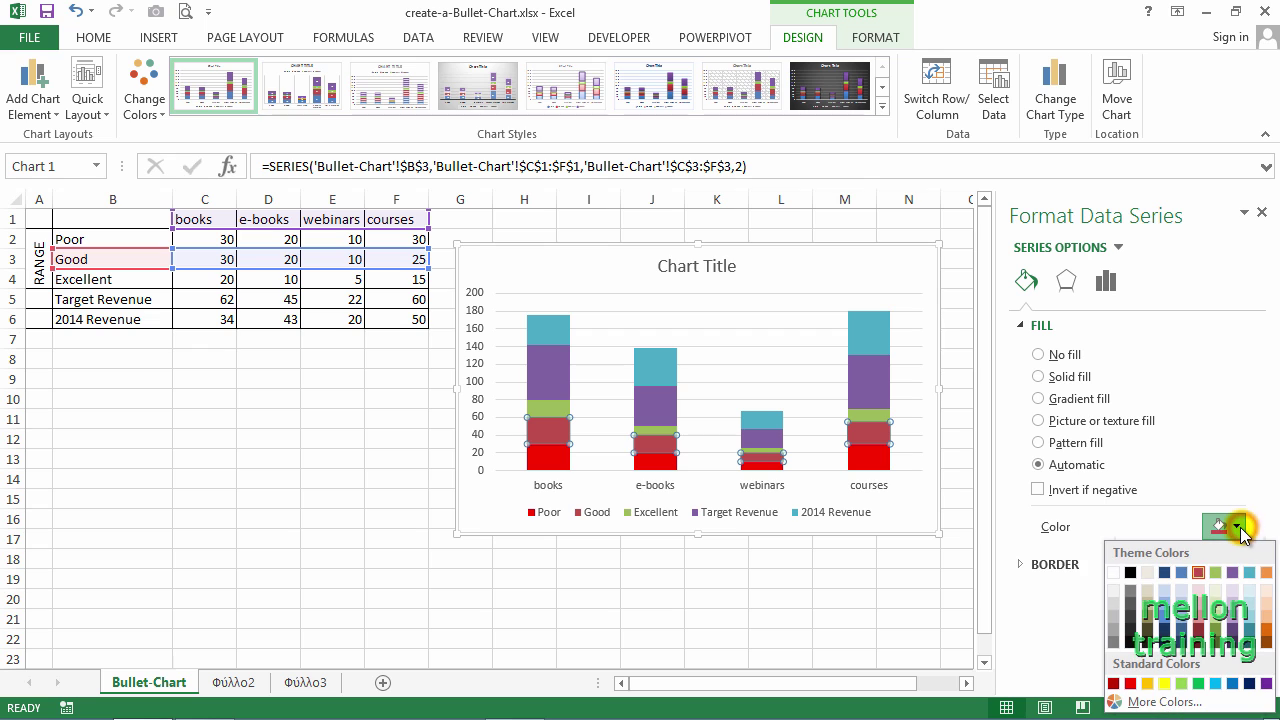
left_click(1170, 688)
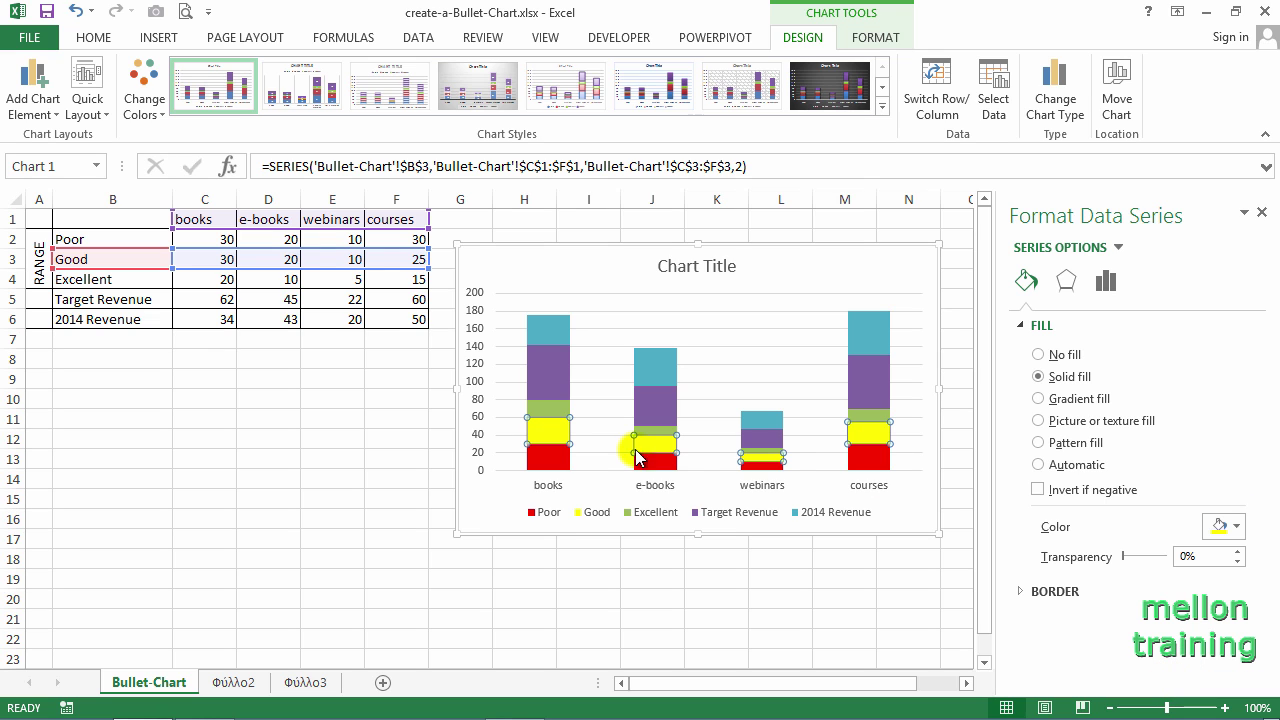
- Color the Excellent series green and deselect the chart
left_click(541, 408)
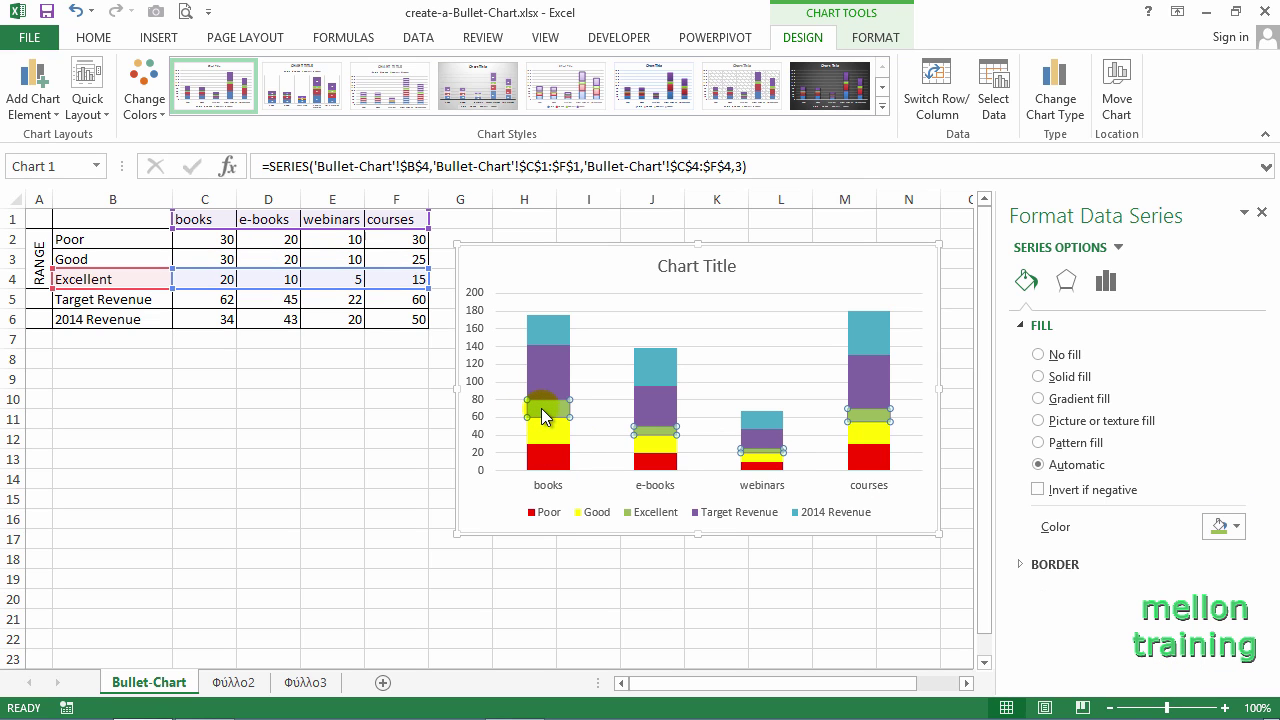
left_click(1243, 527)
left_click(1198, 683)
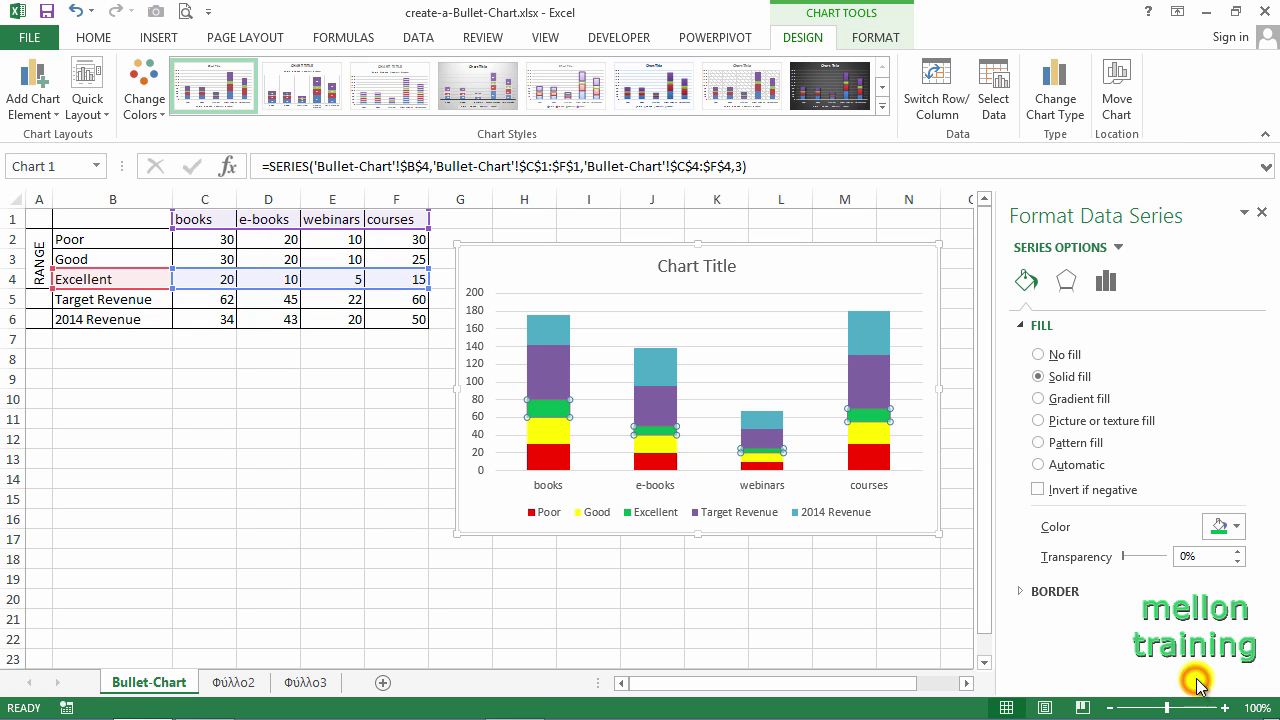
left_click(540, 566)
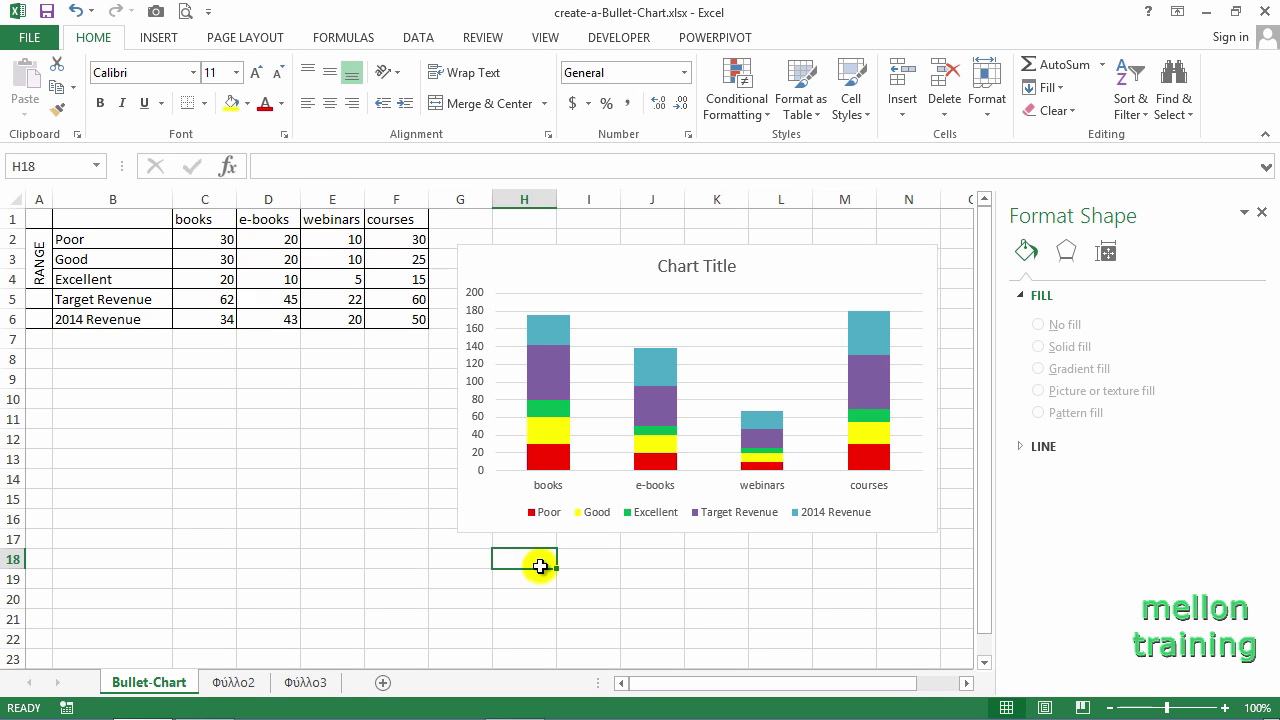
- Plot the 2014 Revenue series on a secondary axis with a 500% gap width
left_click(540, 383)
left_click(540, 383)
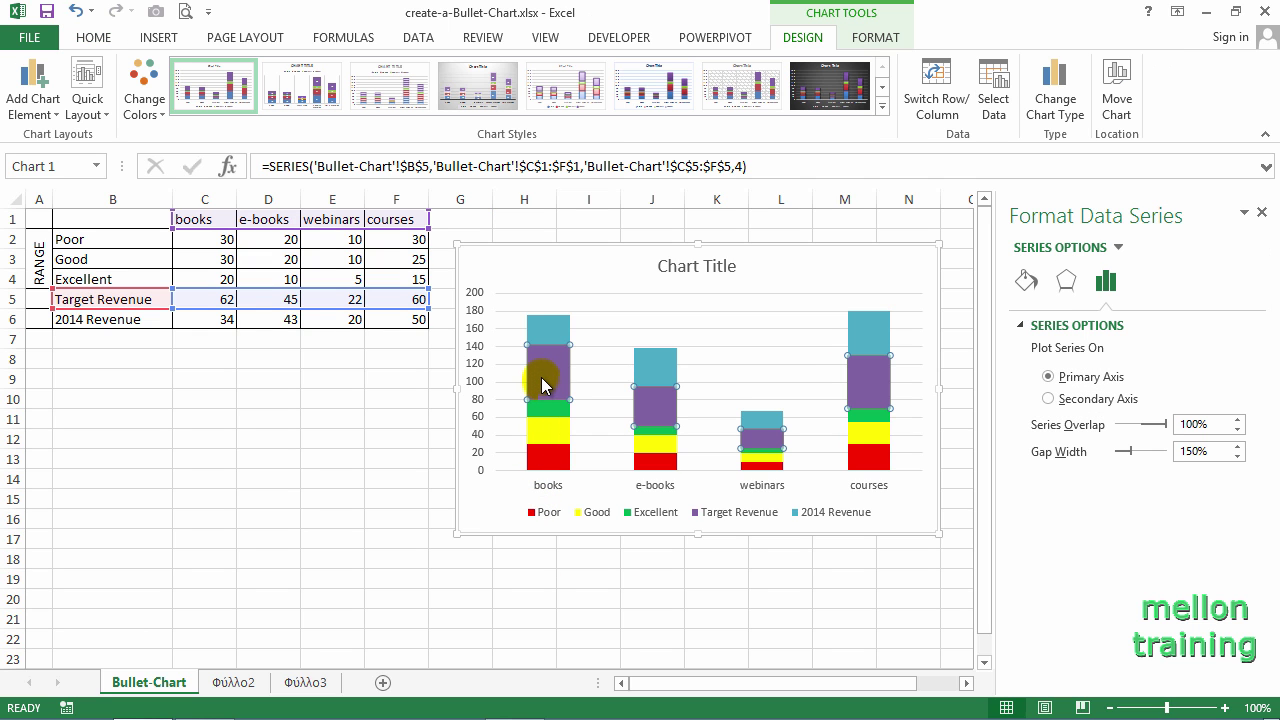
left_click(541, 335)
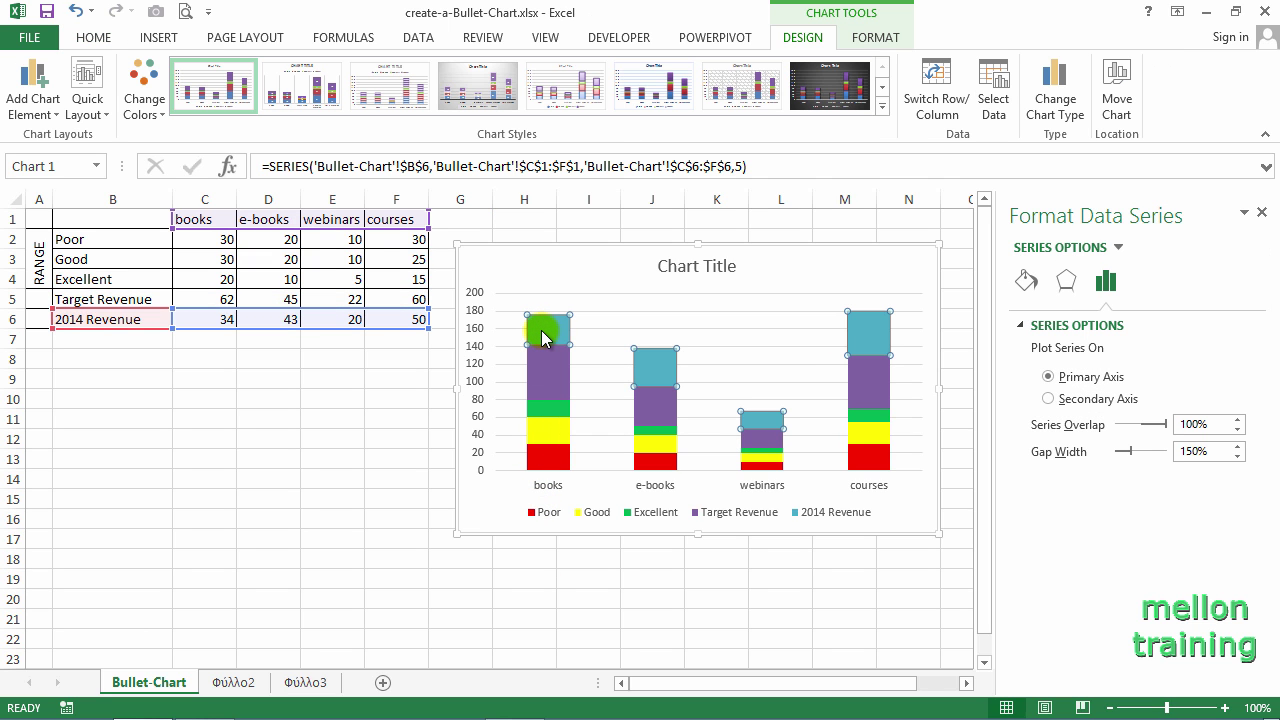
right_click(543, 337)
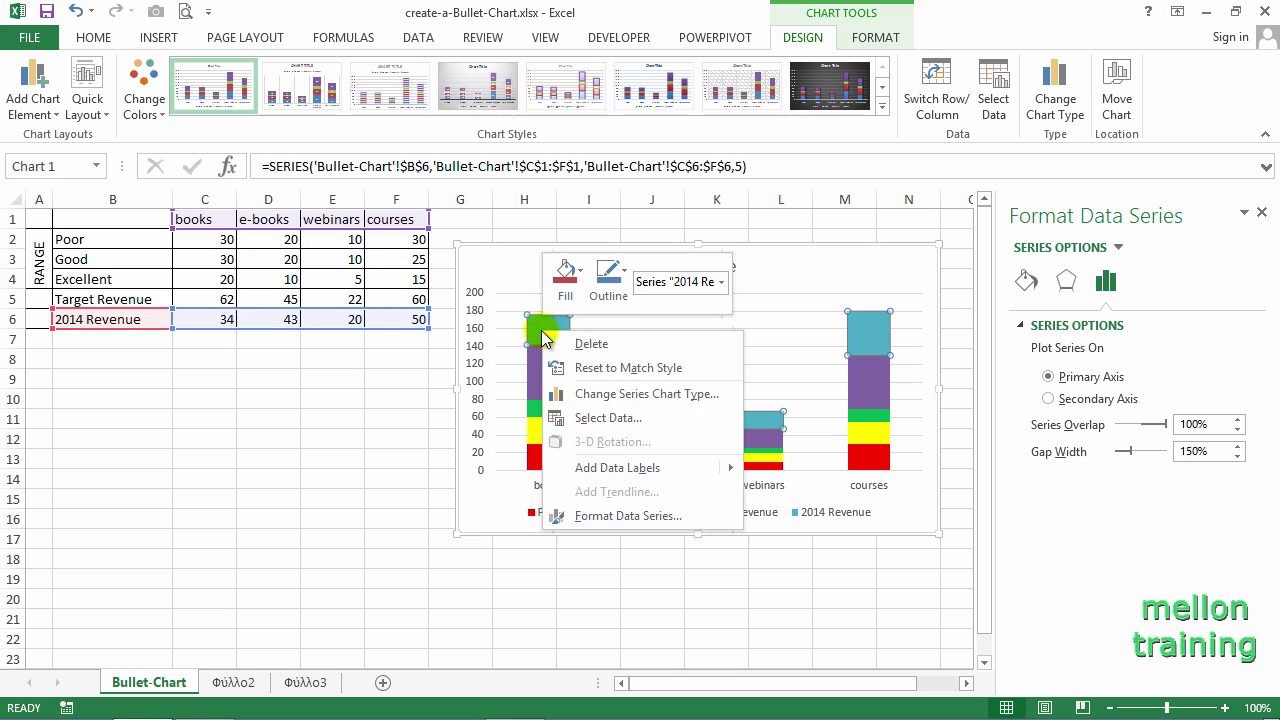
left_click(604, 512)
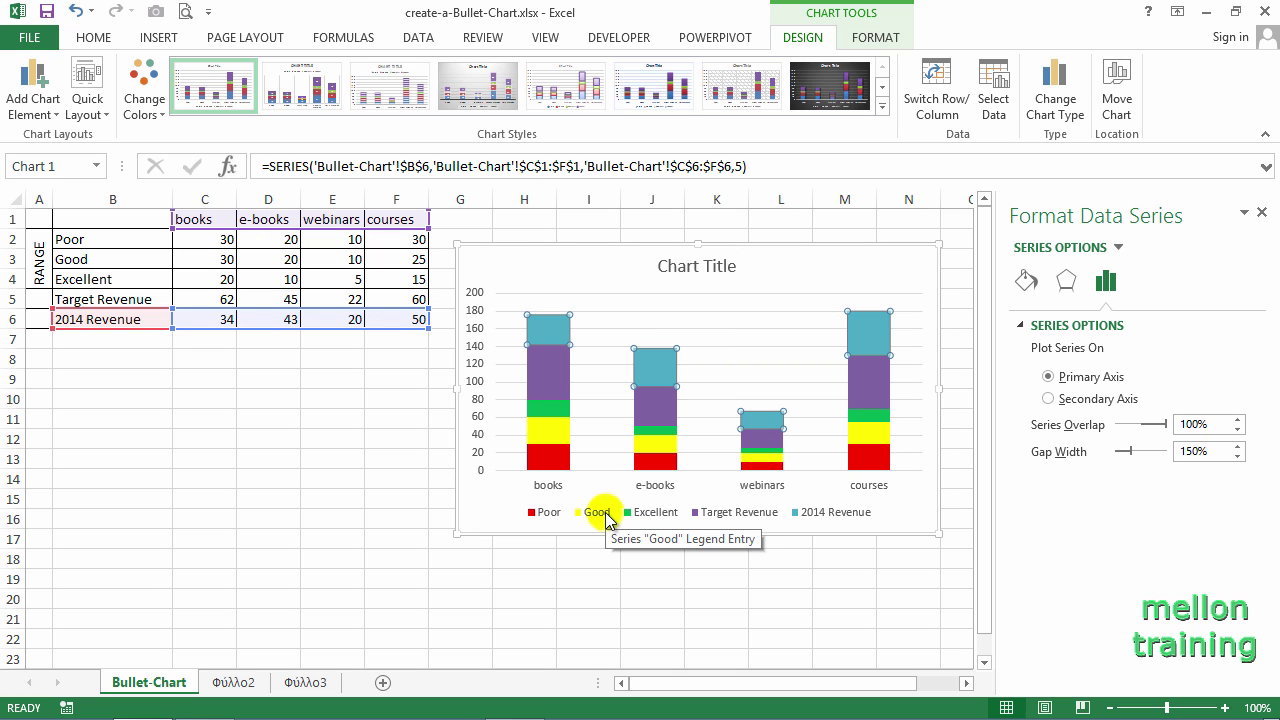
left_click(1050, 400)
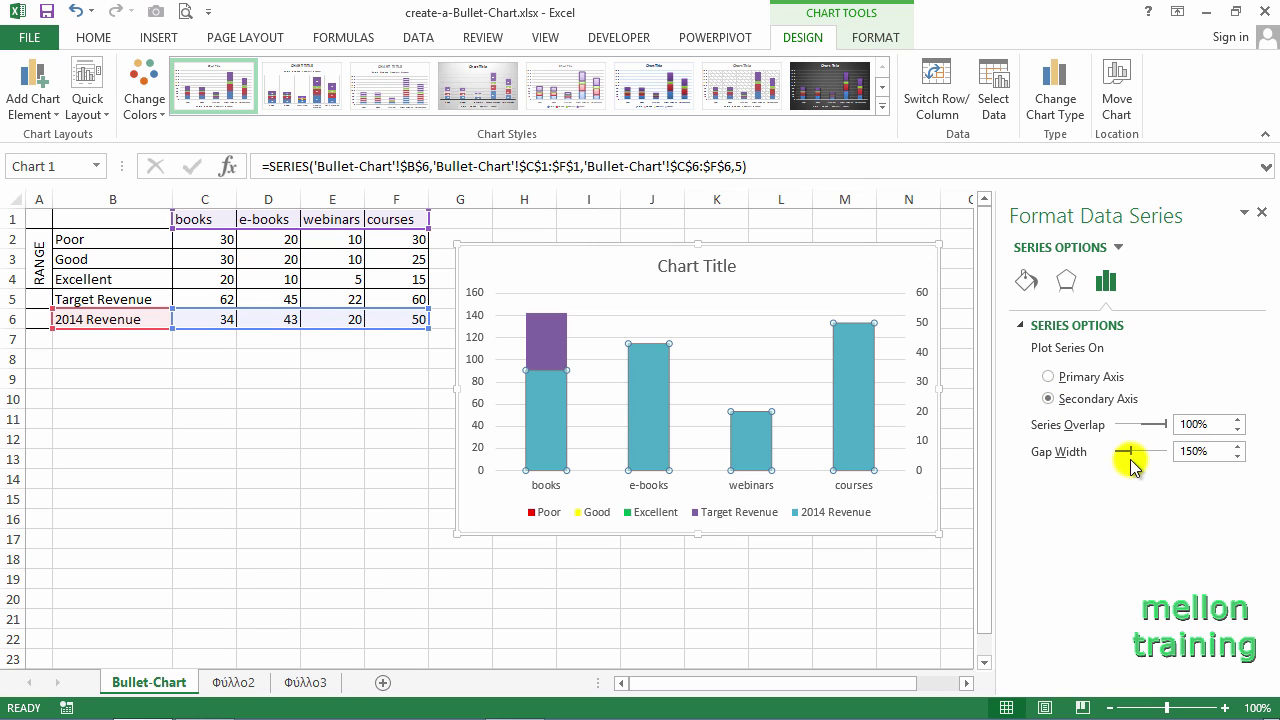
left_click_drag(1129, 451, 1170, 455)
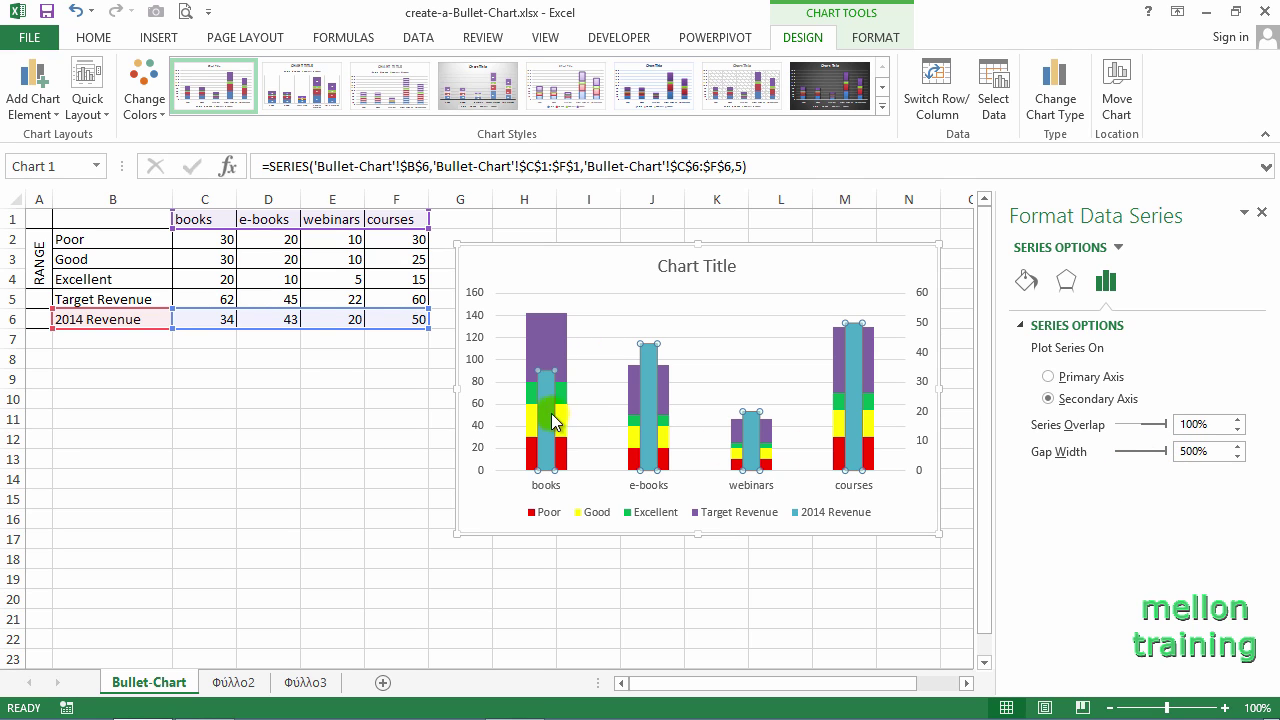
left_click(535, 331)
right_click(540, 333)
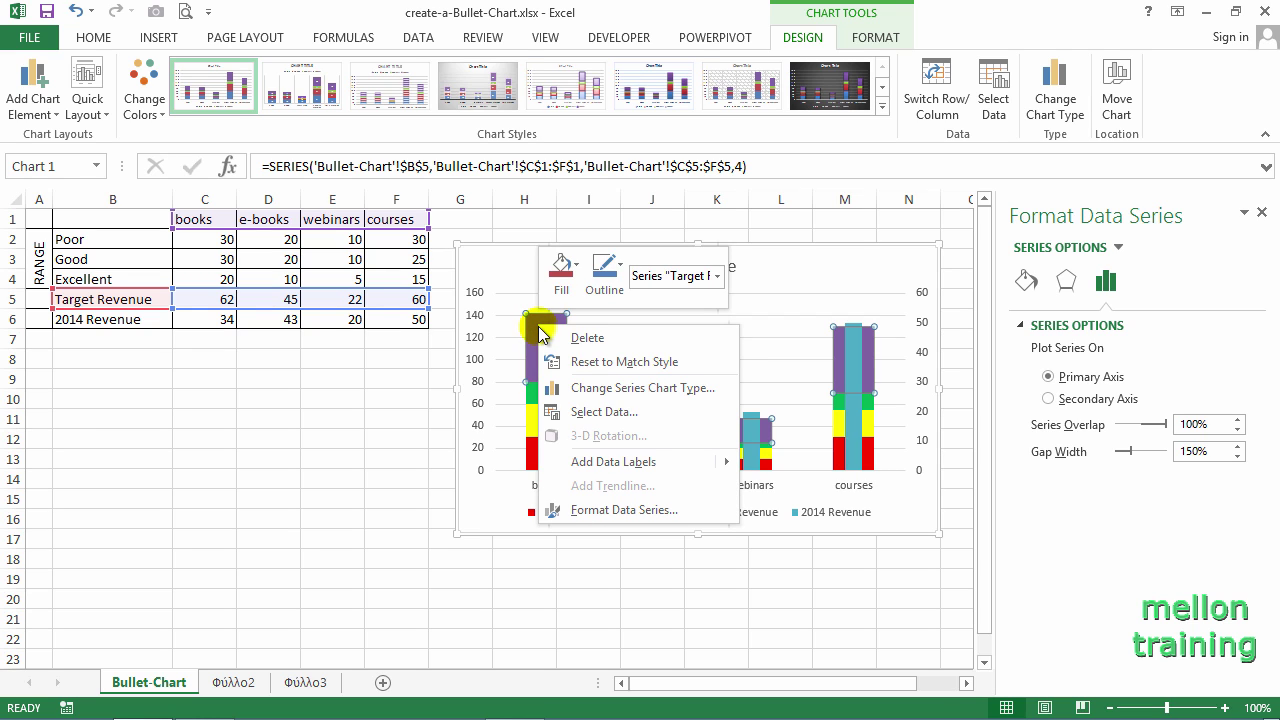
- Change only the Target Revenue series to a Line with Markers combo chart type
left_click(608, 390)
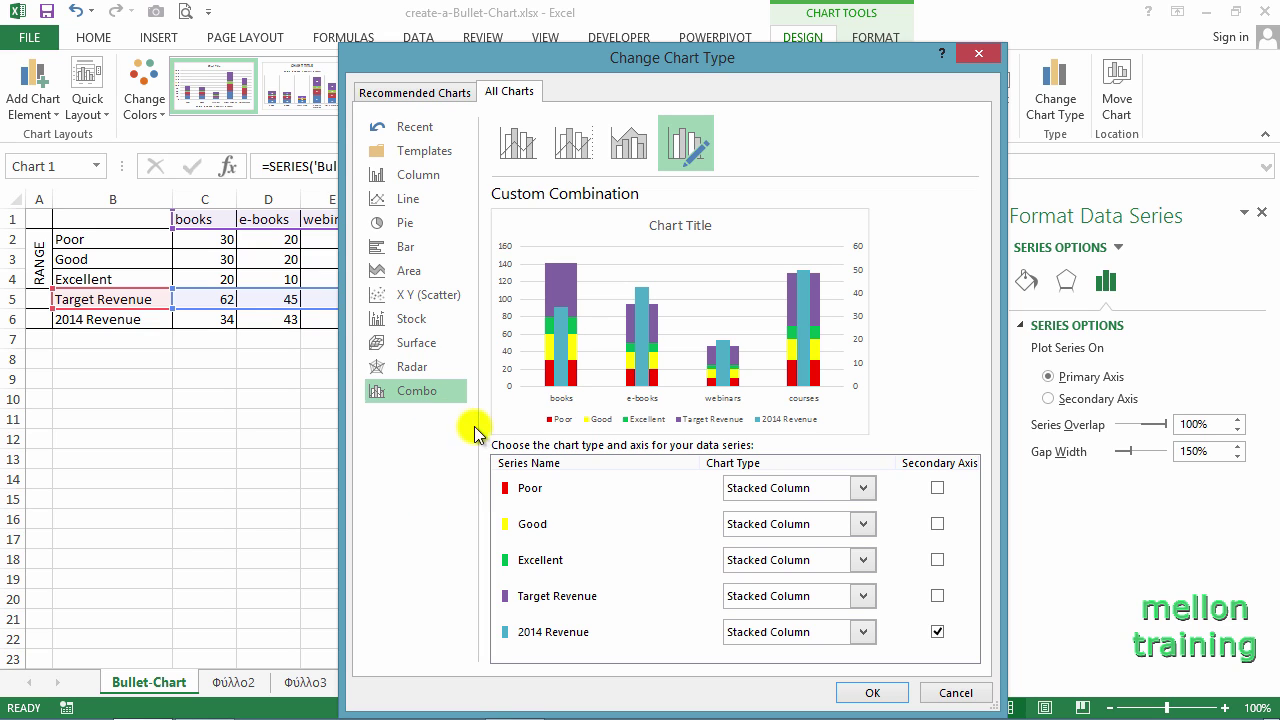
left_click(862, 596)
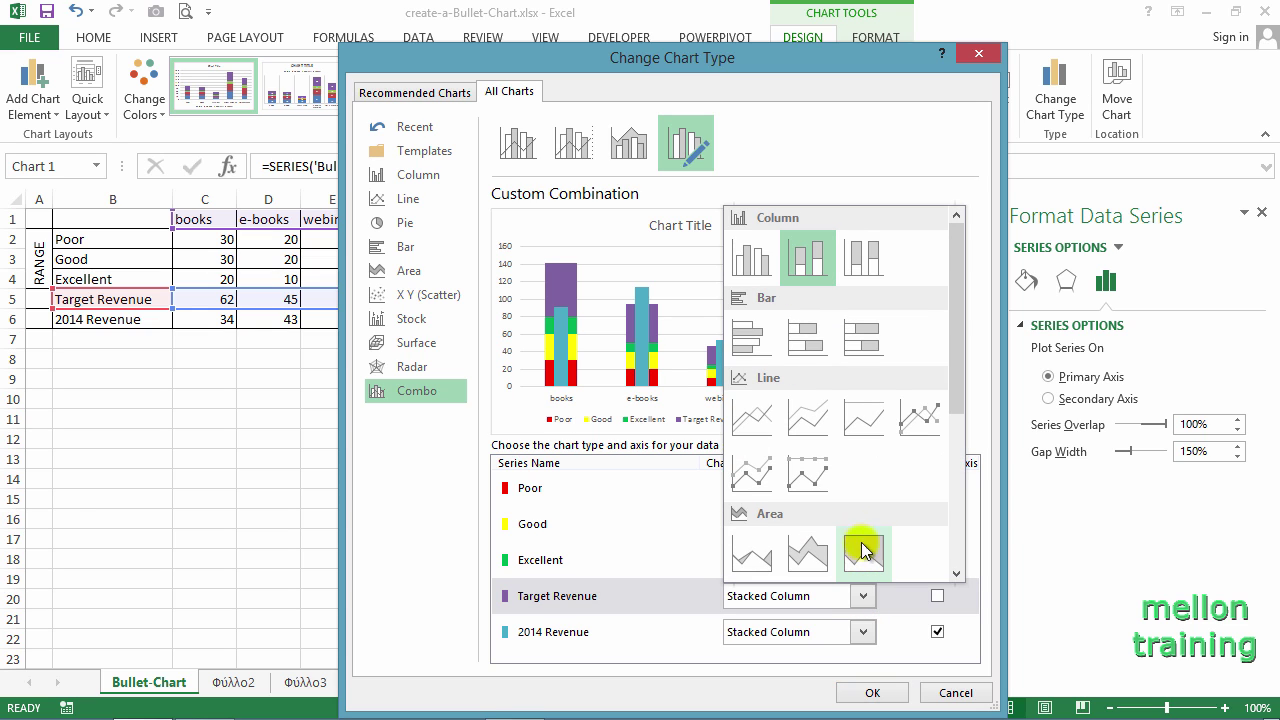
left_click(912, 434)
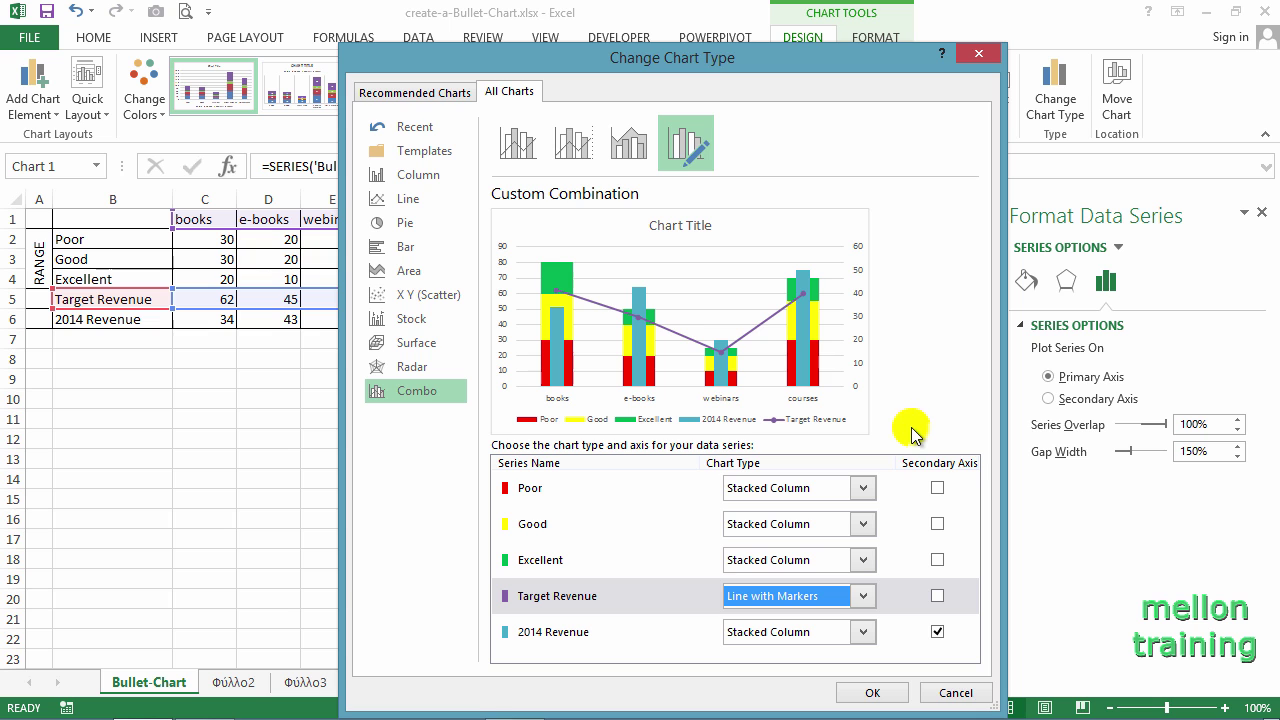
left_click(884, 694)
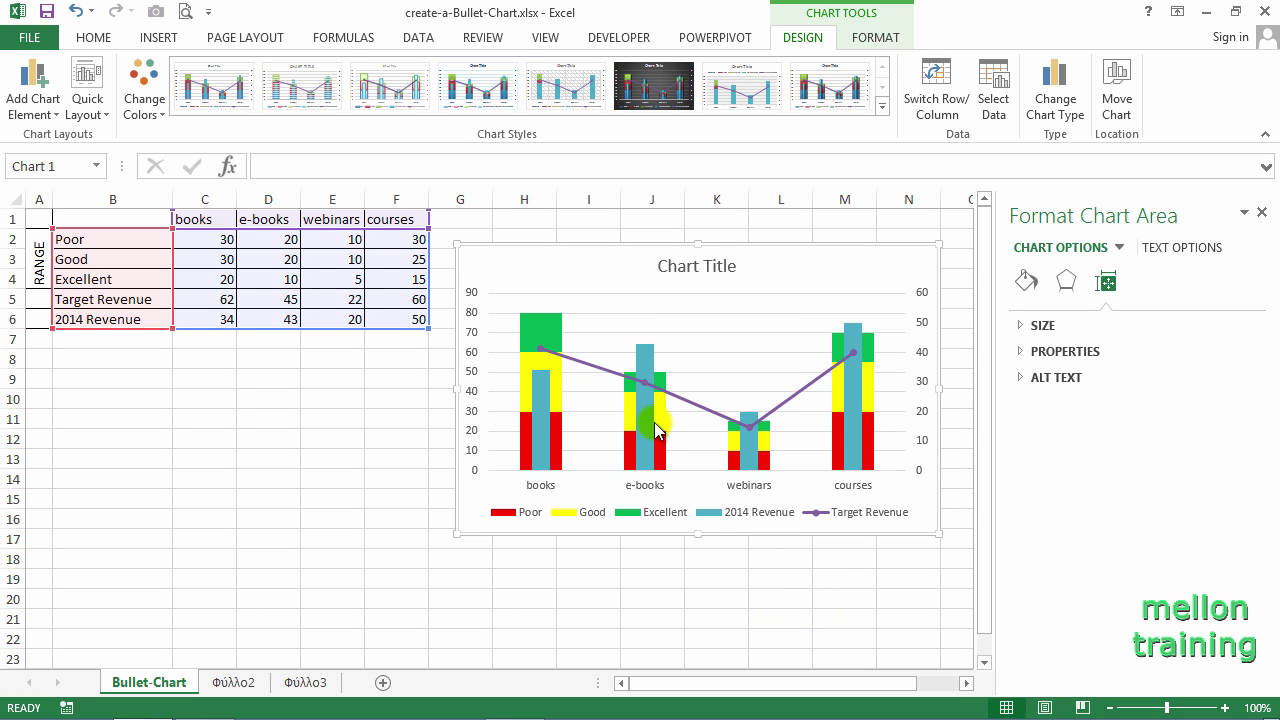
- Set the Target Revenue series line to No line, leaving only its markers
right_click(597, 374)
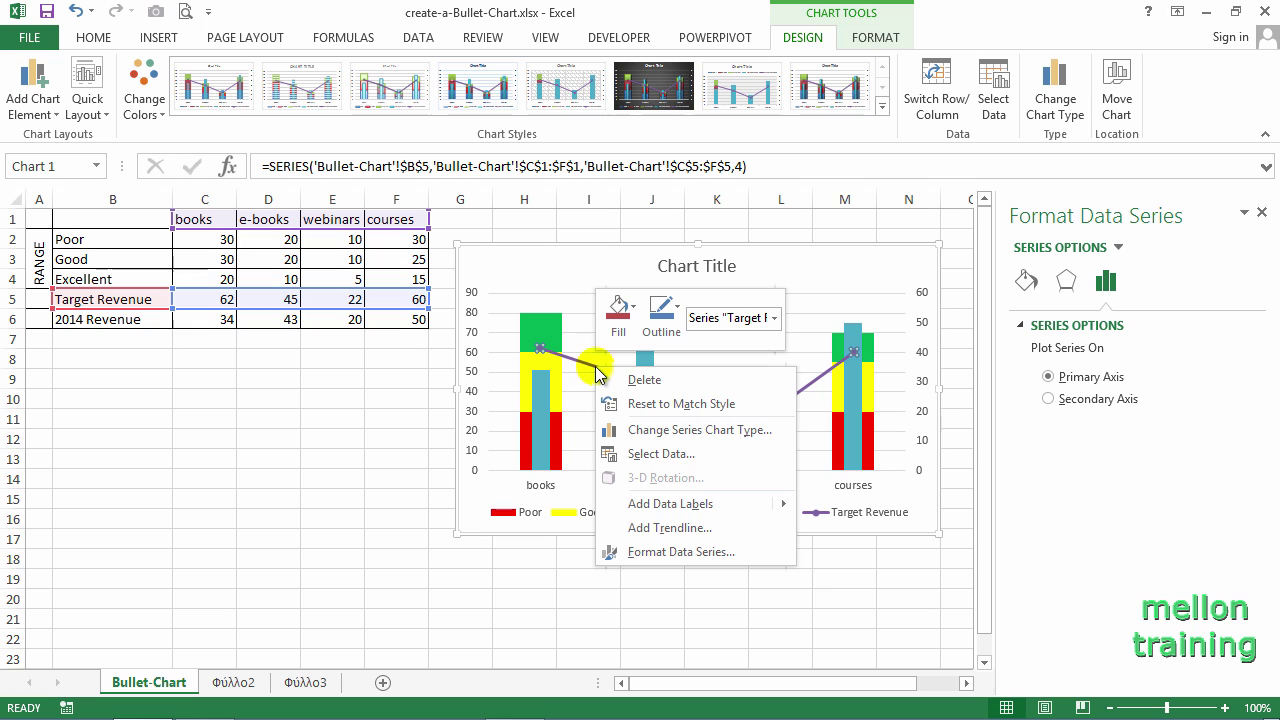
left_click(688, 550)
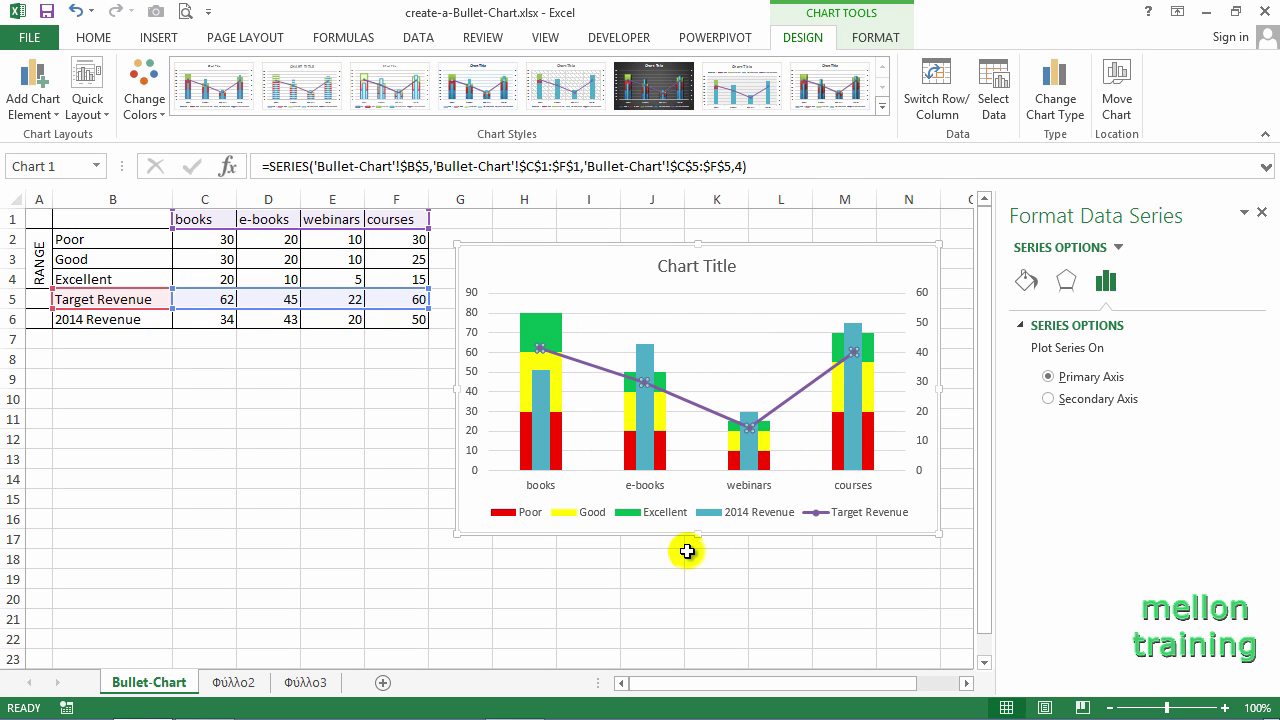
left_click(1025, 284)
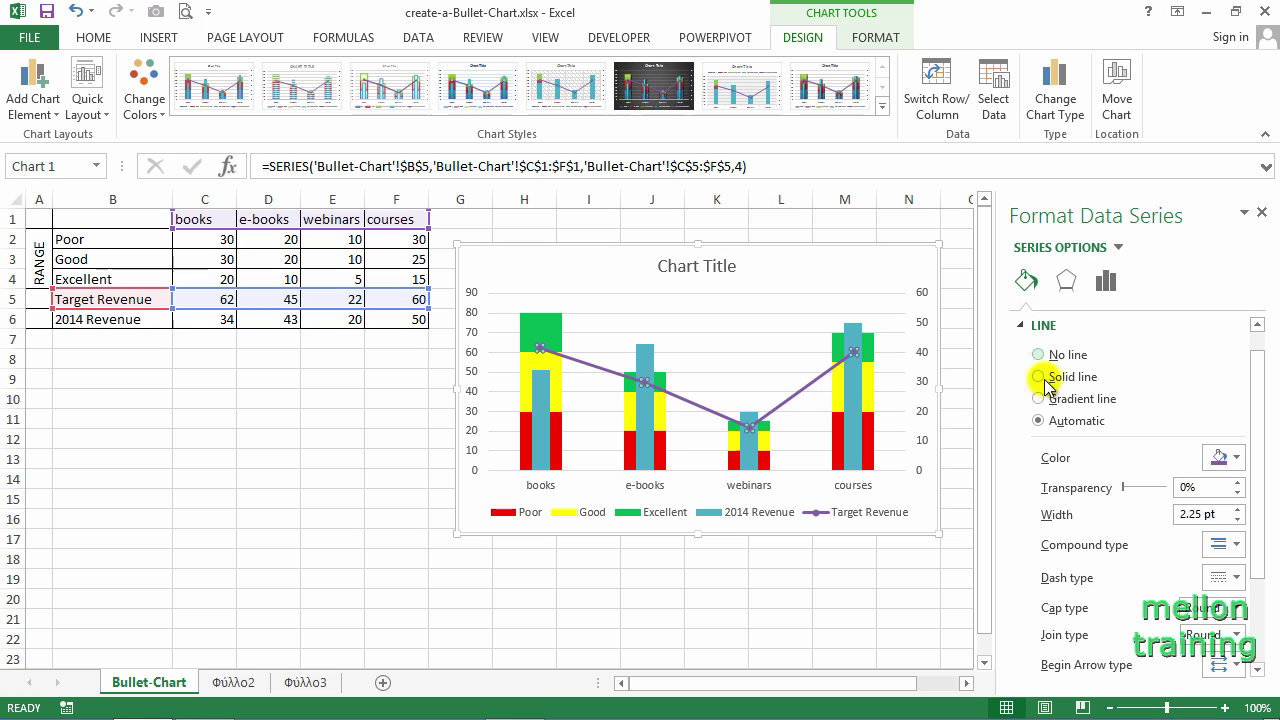
left_click_drag(1257, 372, 1257, 343)
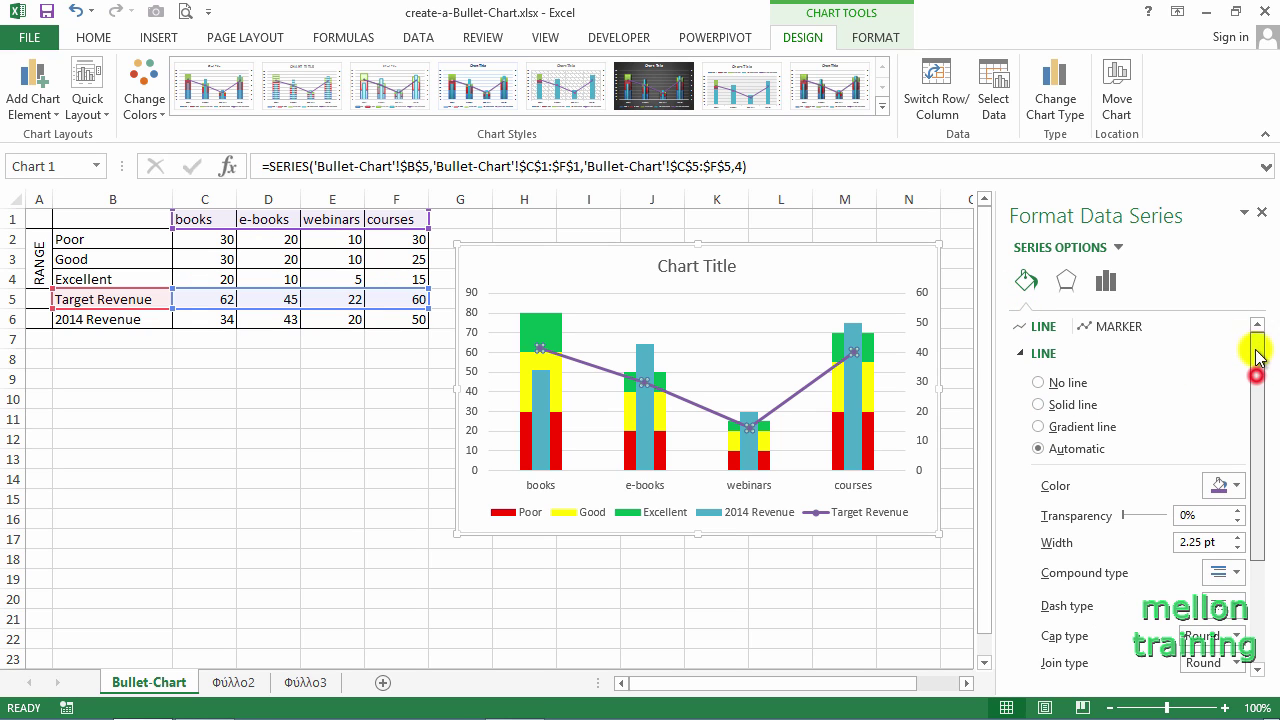
left_click(1037, 383)
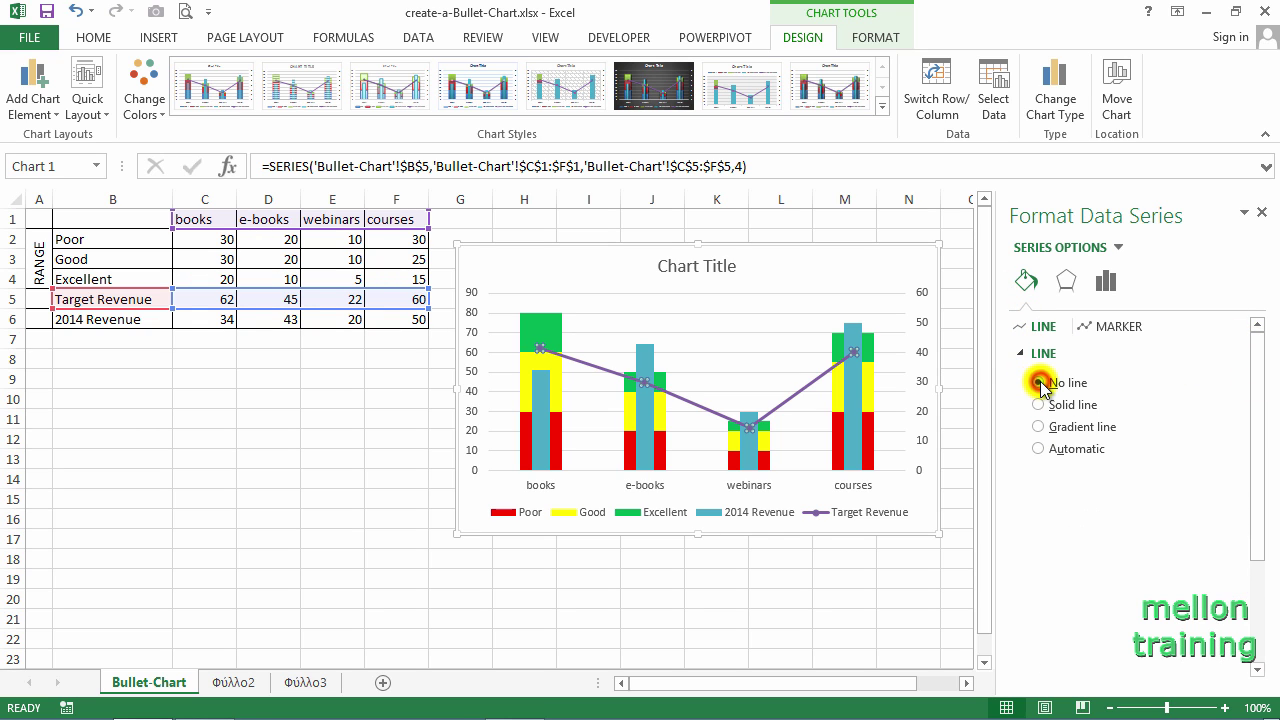
left_click(1090, 328)
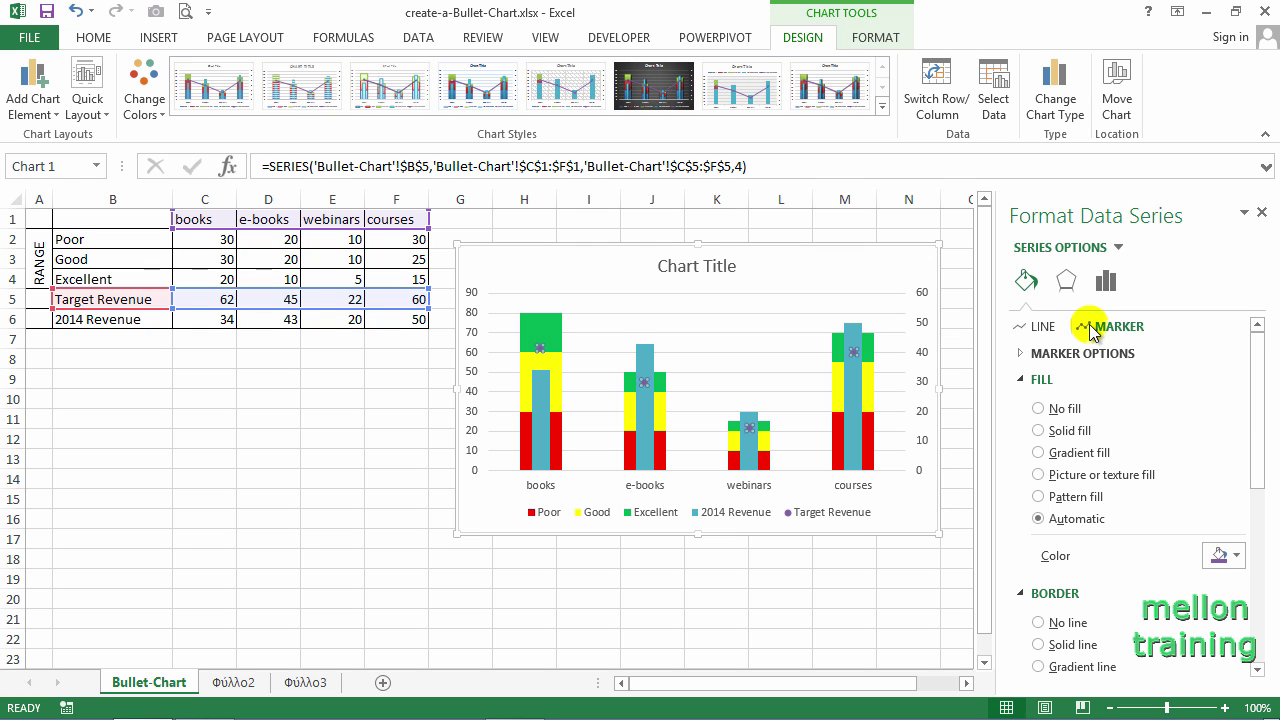
- Give the Target Revenue markers a solid black fill and no border
left_click(1238, 556)
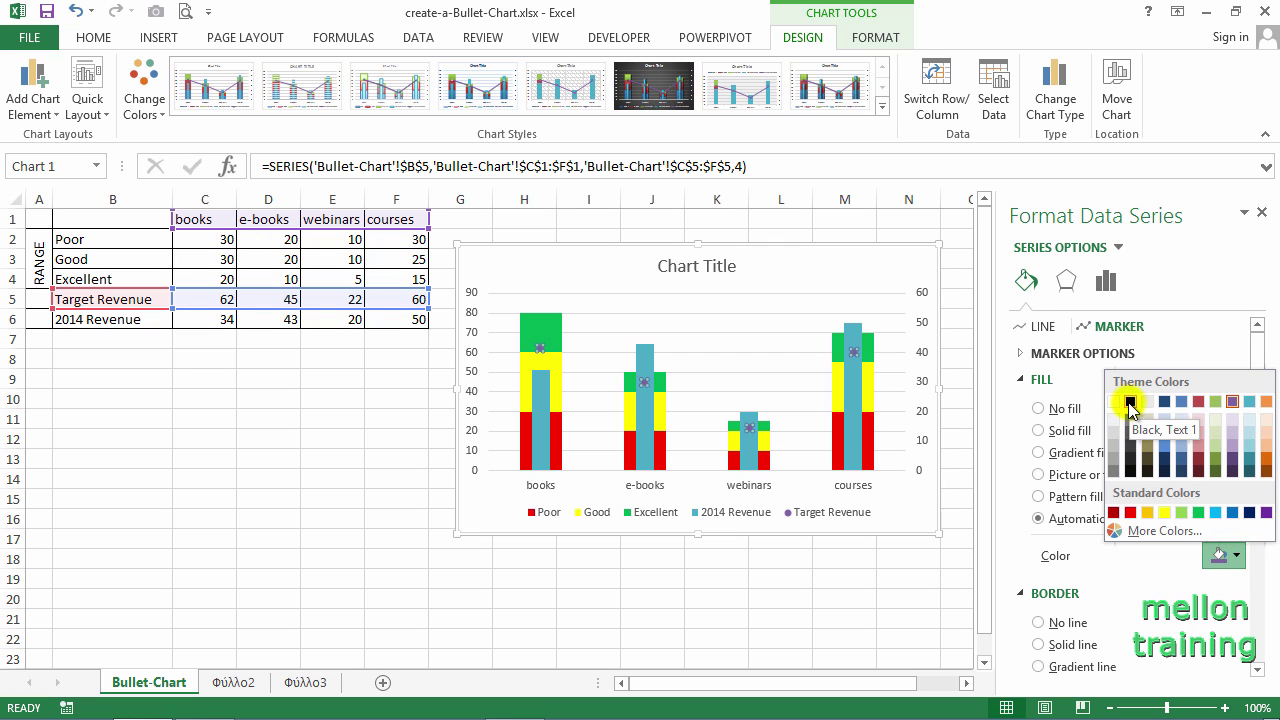
left_click(1037, 430)
left_click(1037, 430)
left_click(1238, 556)
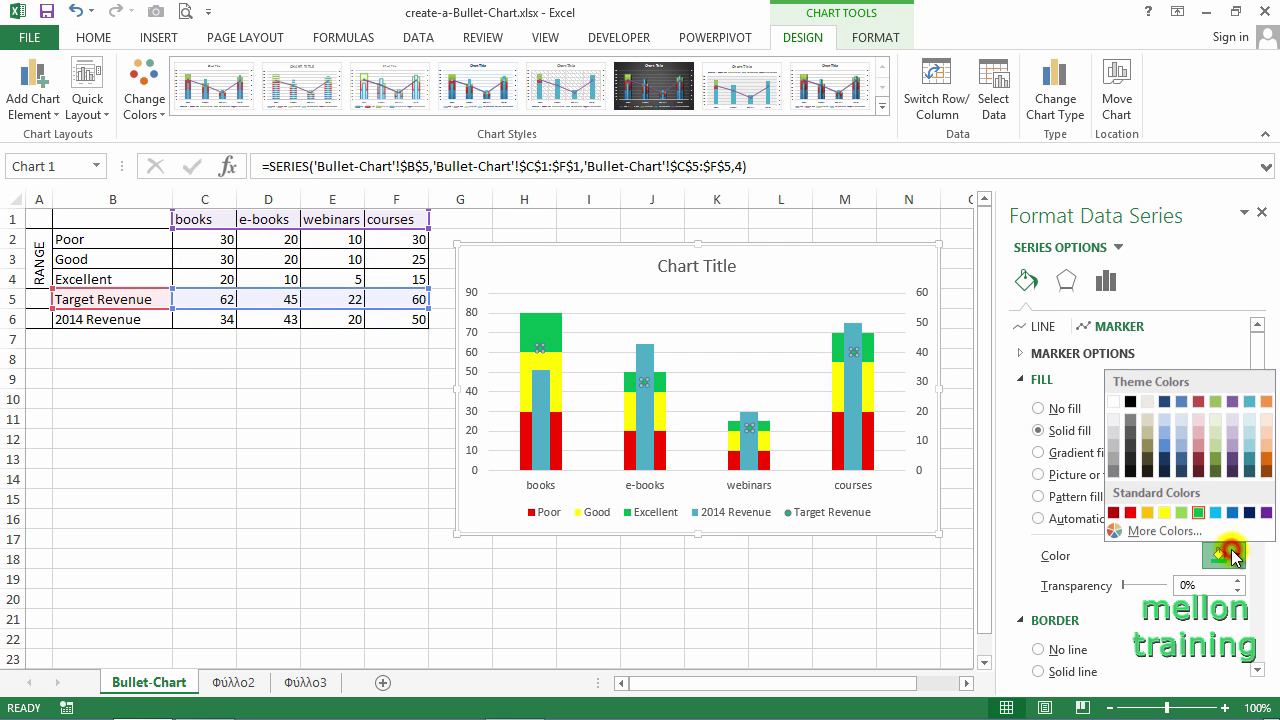
left_click(1130, 402)
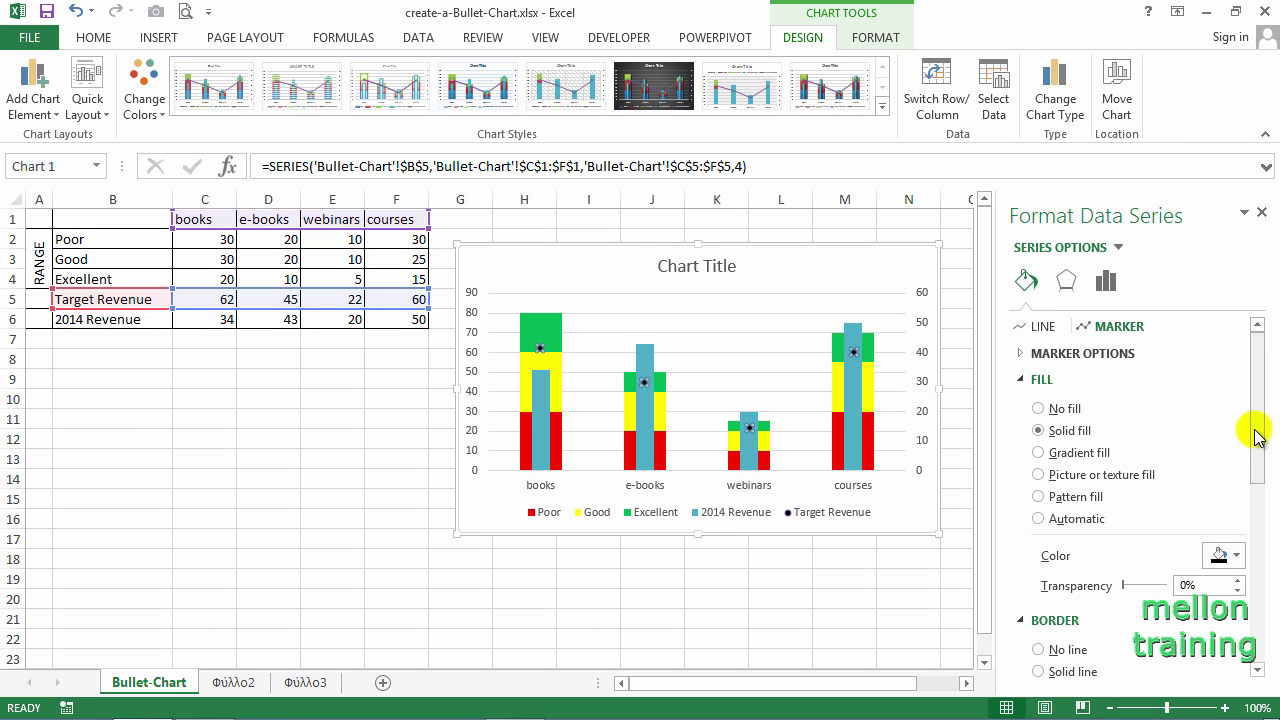
left_click_drag(1256, 432, 1258, 512)
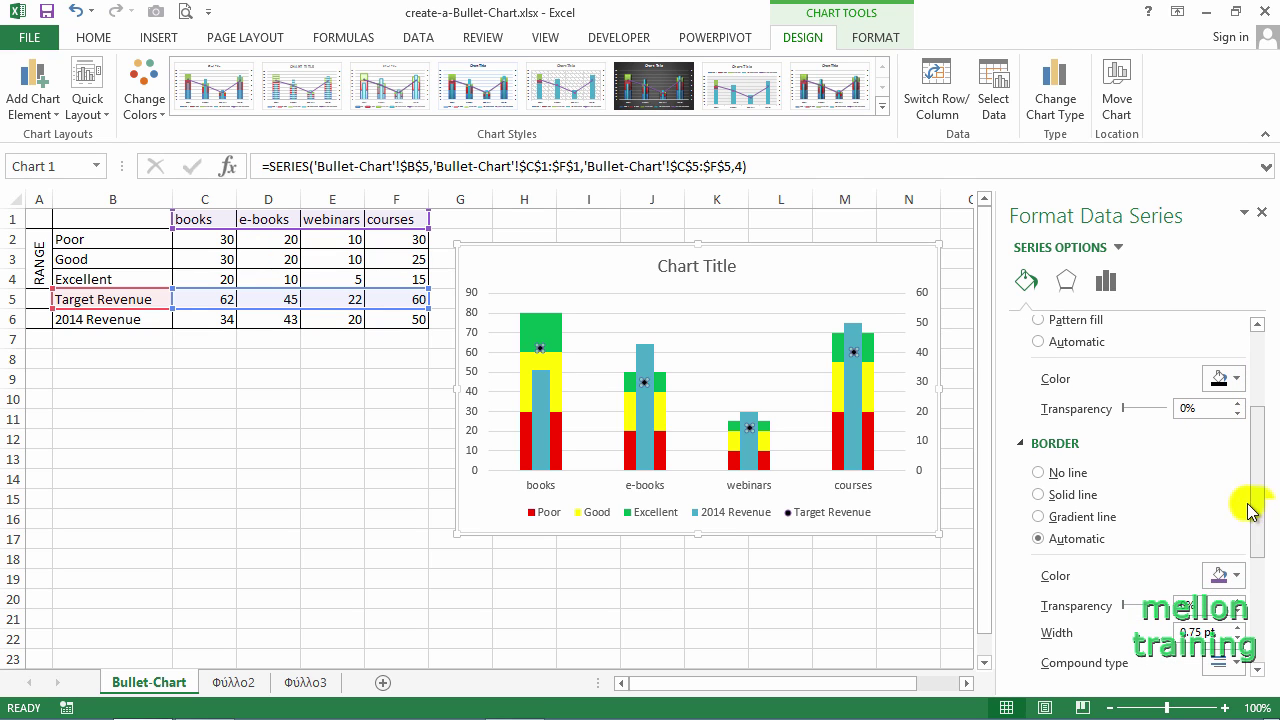
left_click(1038, 473)
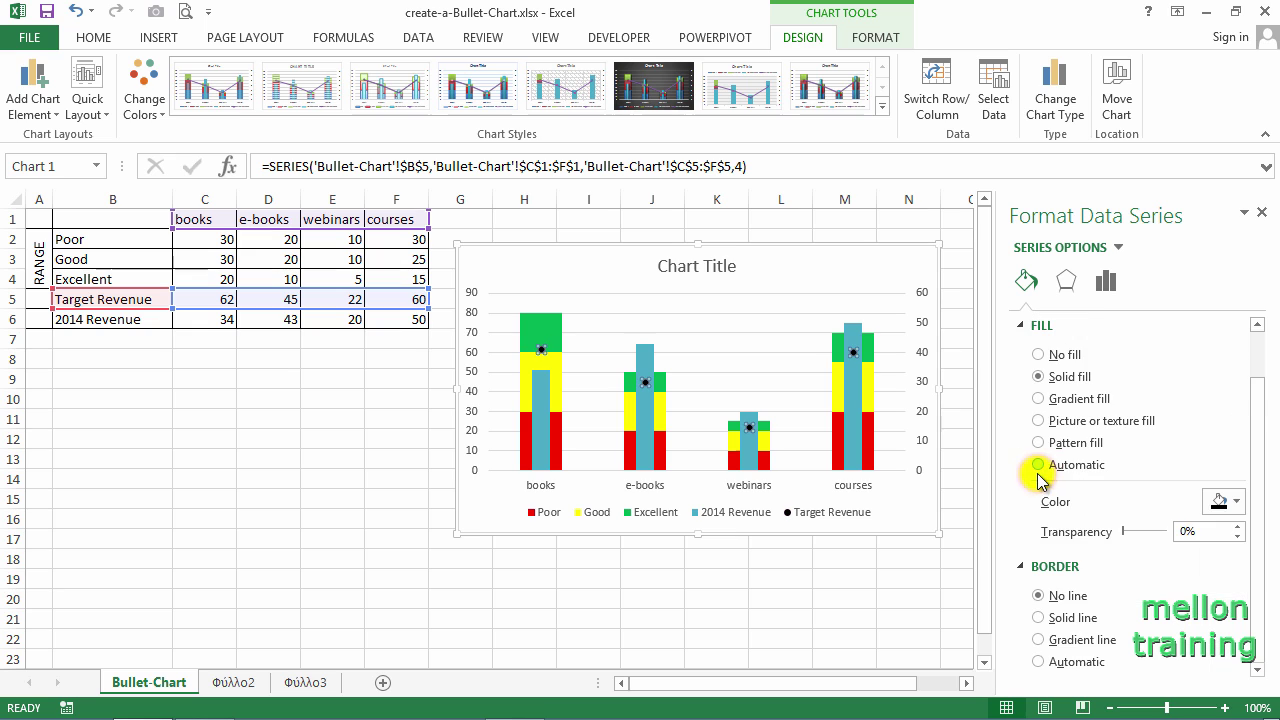
left_click_drag(1263, 550, 1260, 480)
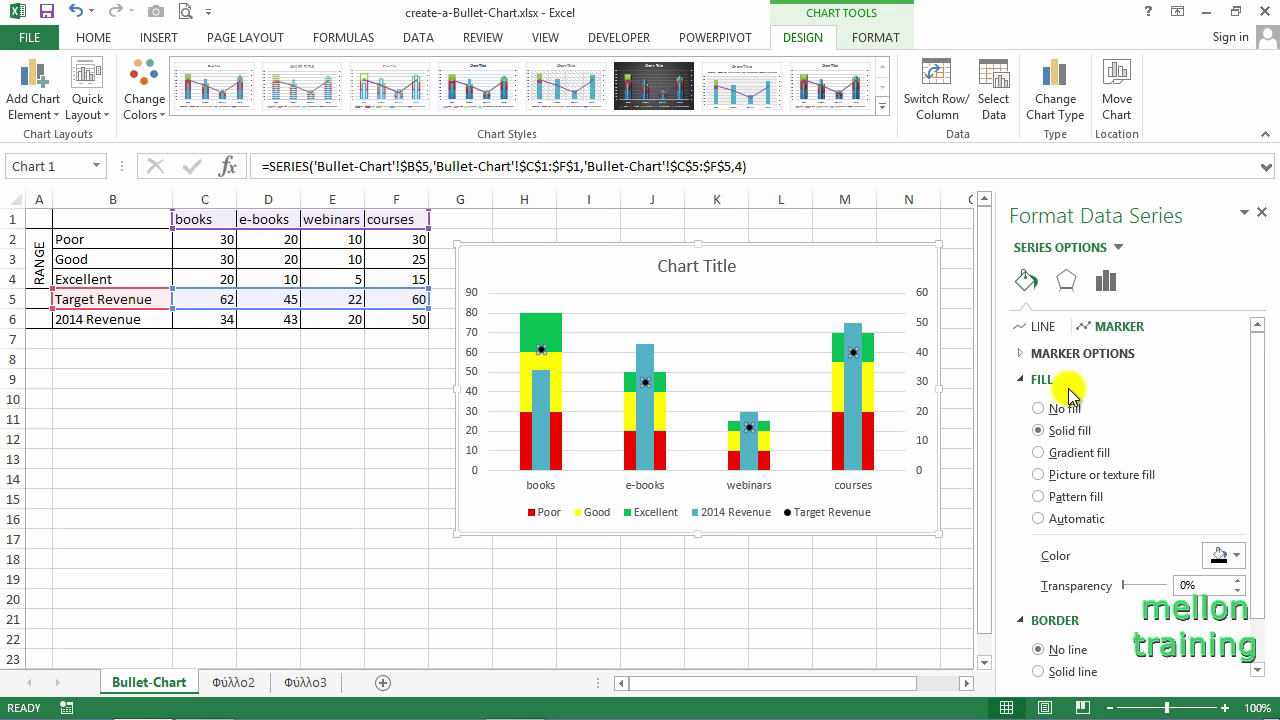
left_click(1018, 356)
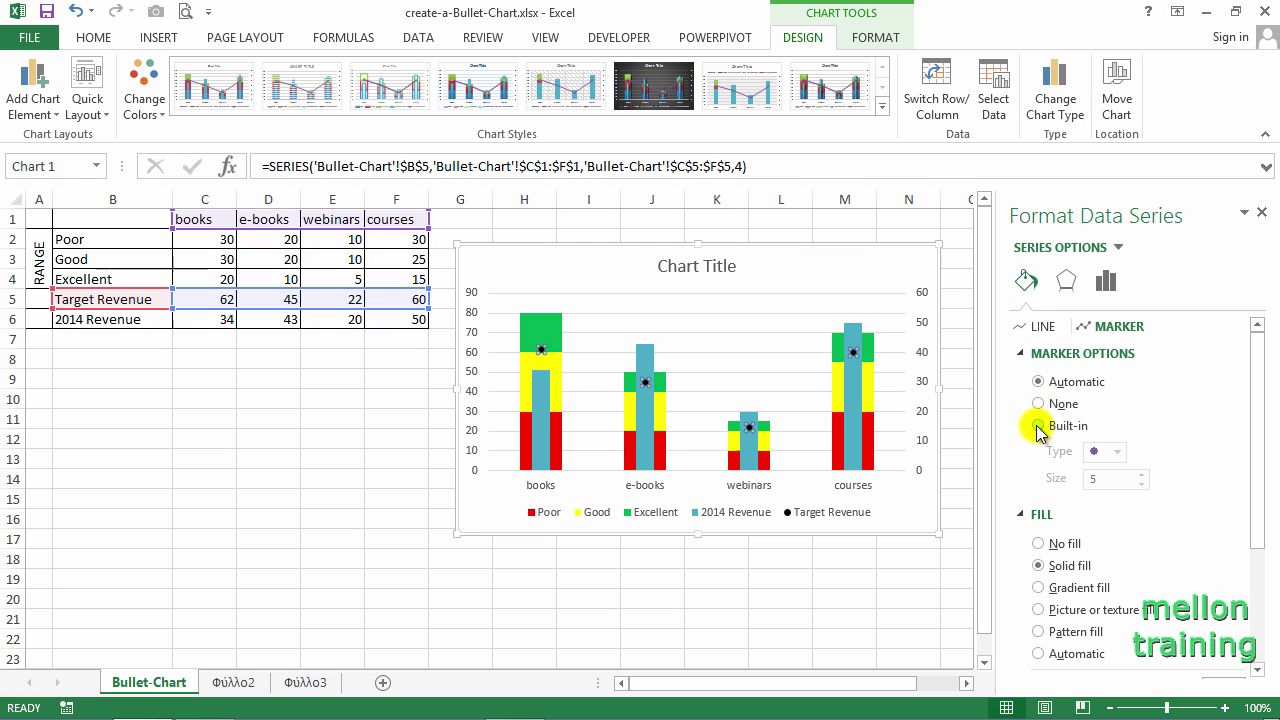
- Make the Target Revenue markers built-in dashes at size 20
left_click(1039, 427)
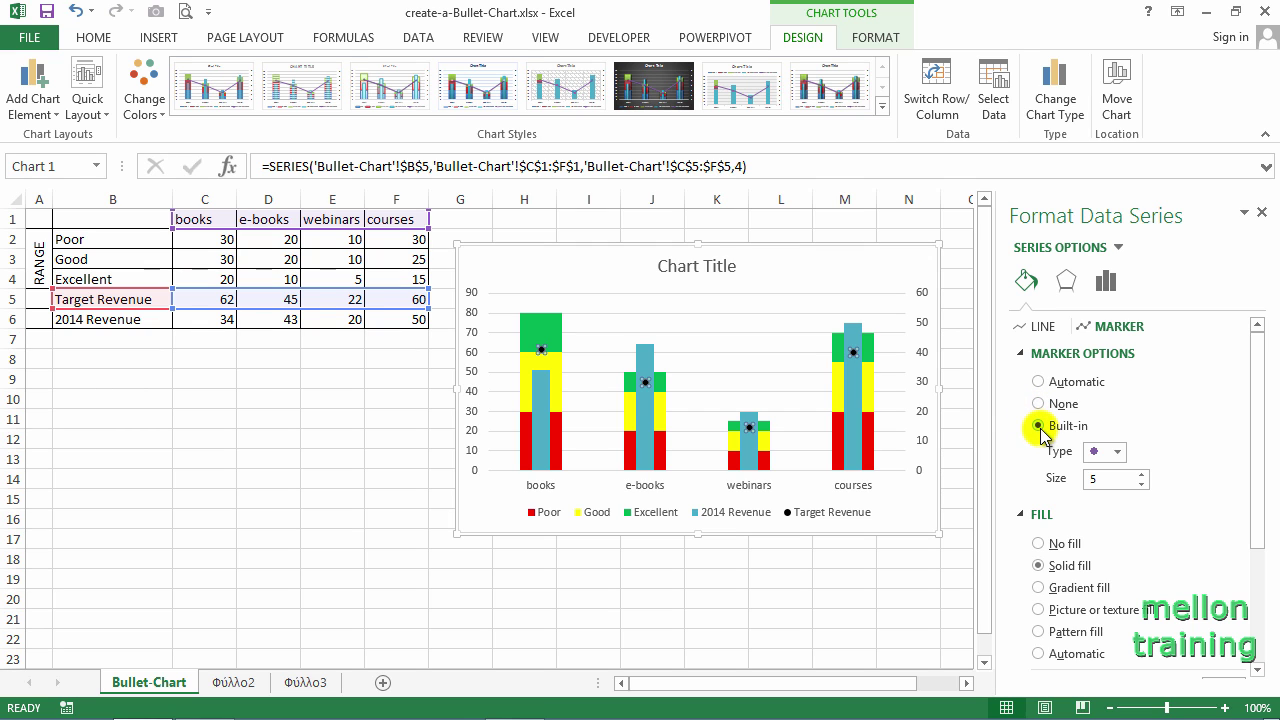
left_click(1120, 452)
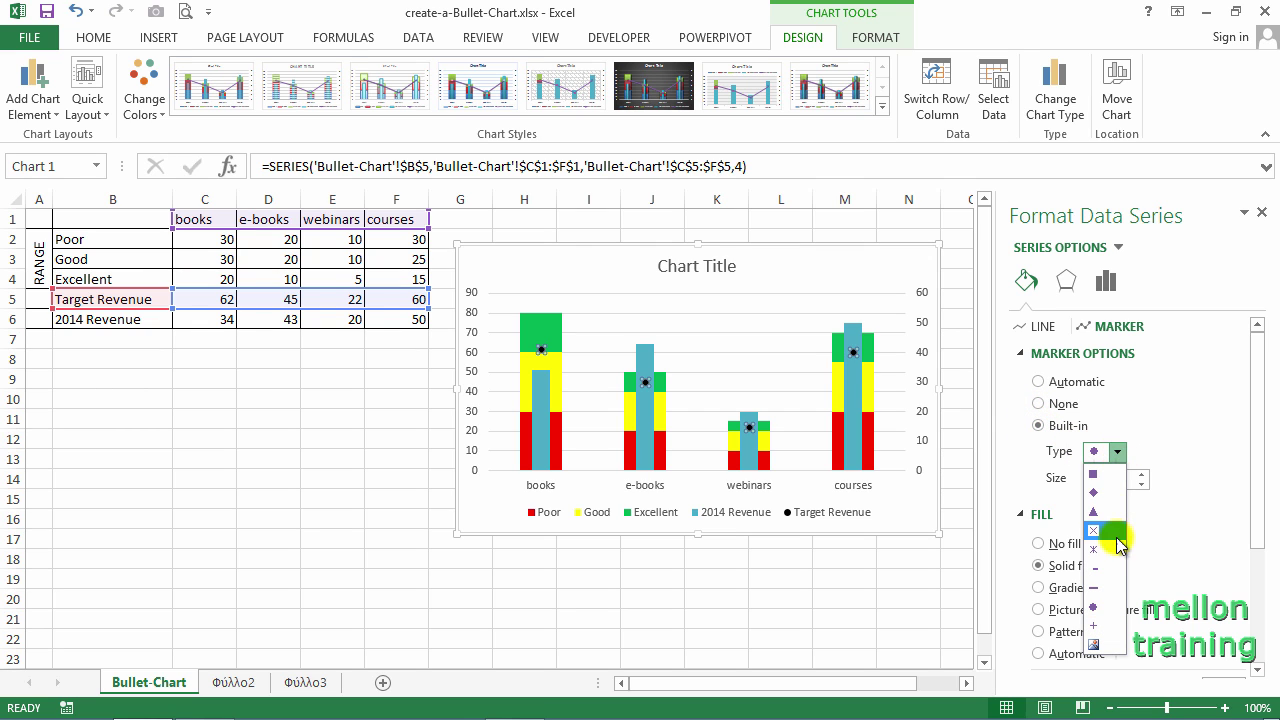
left_click(1113, 588)
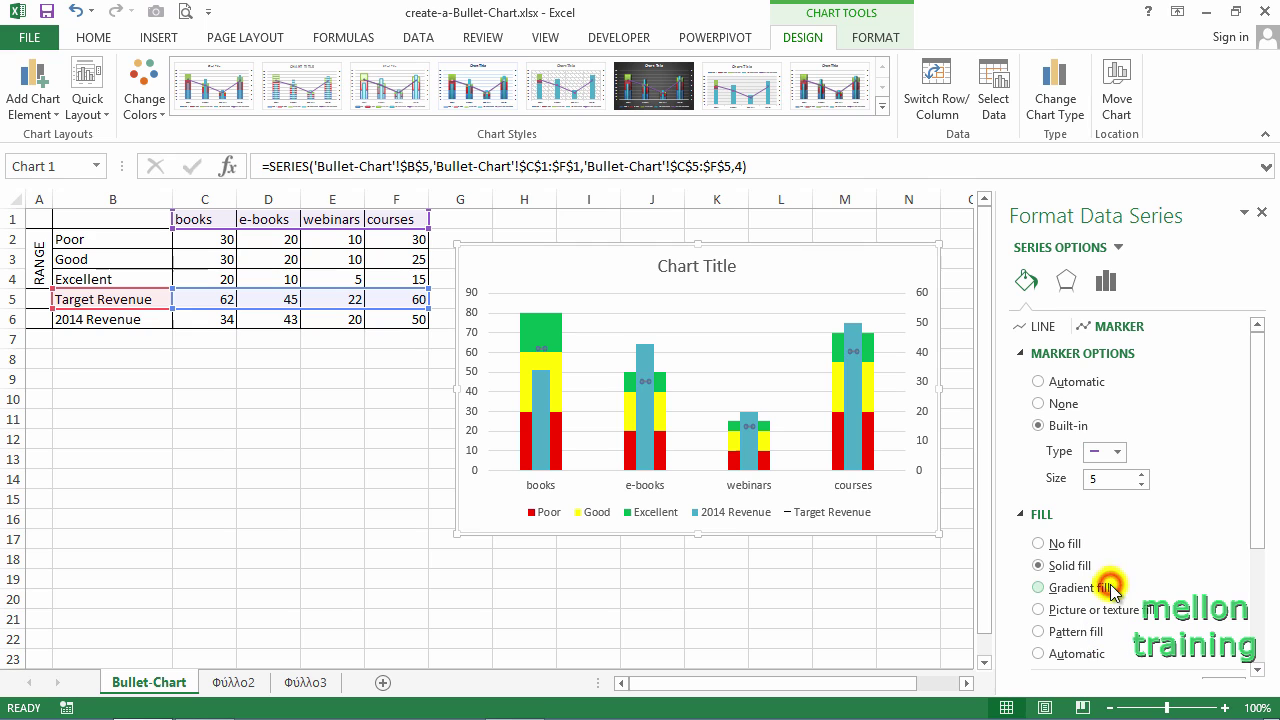
left_click(1141, 472)
left_click(1141, 472)
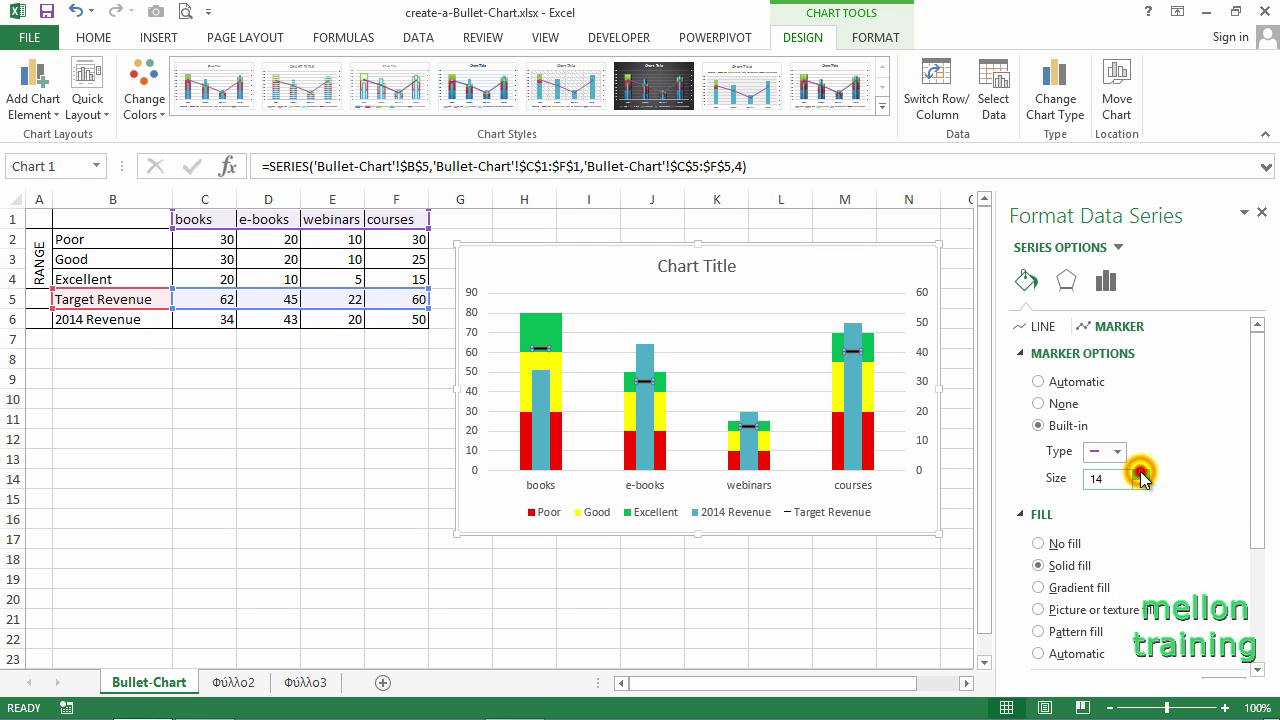
left_click(1141, 472)
left_click(1141, 472)
left_click(1141, 472)
left_click(1141, 472)
left_click(1141, 472)
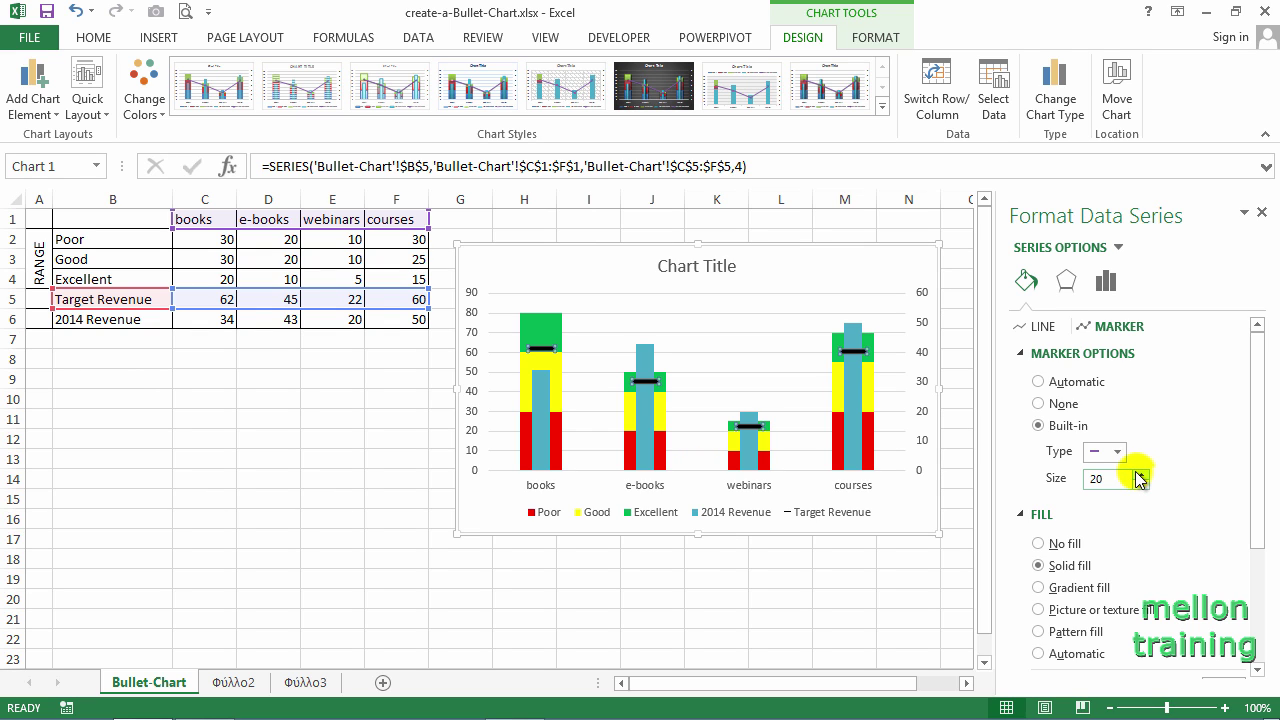
left_click(914, 562)
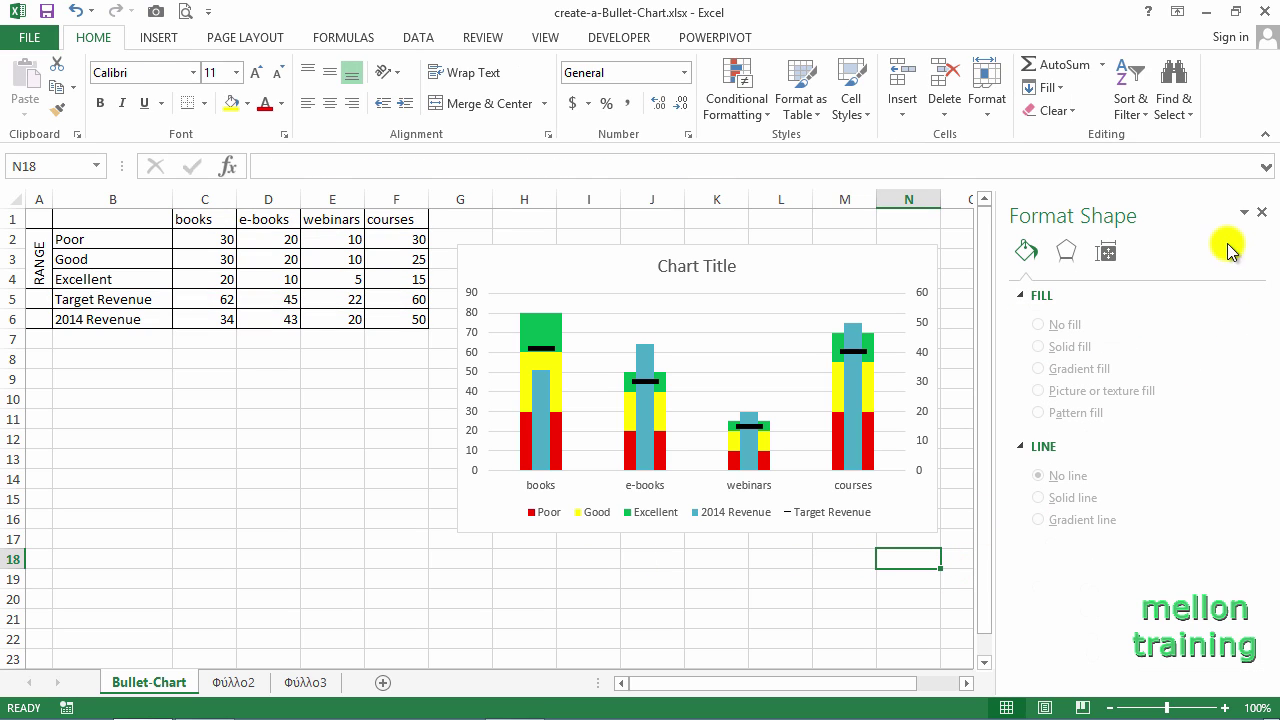
- Close the format pane and delete the secondary vertical axis
left_click(1262, 214)
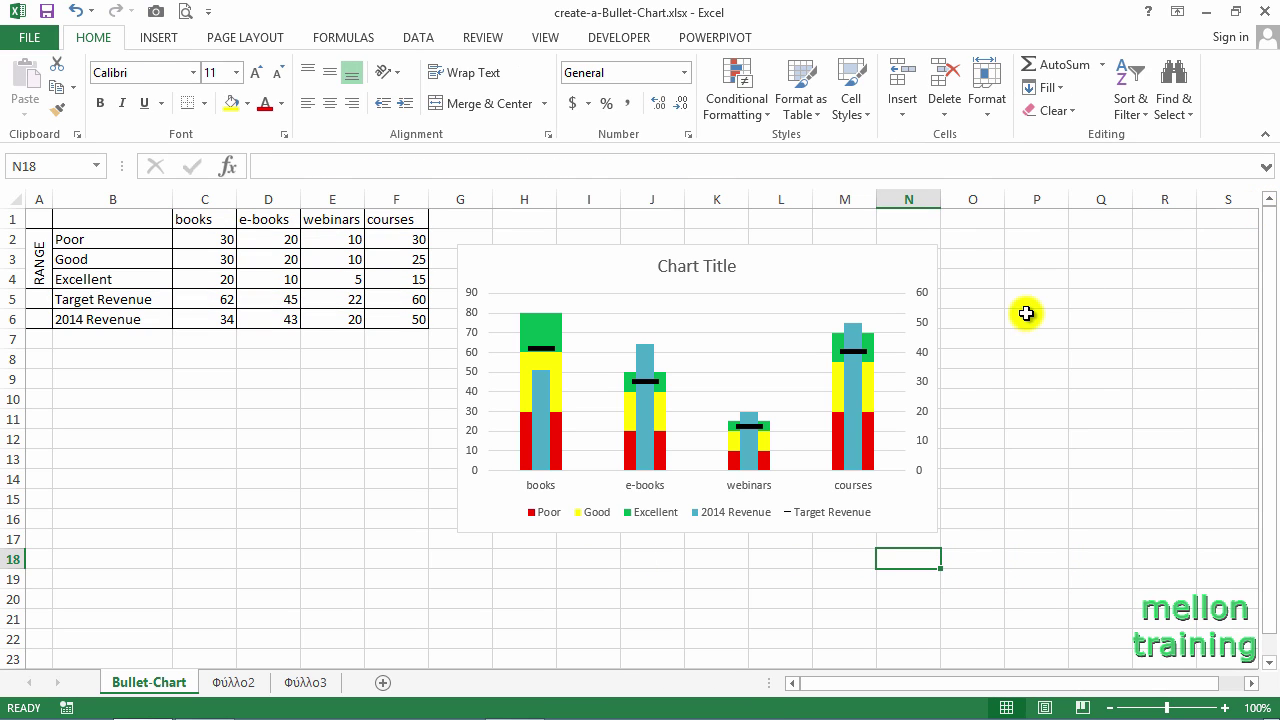
left_click(922, 364)
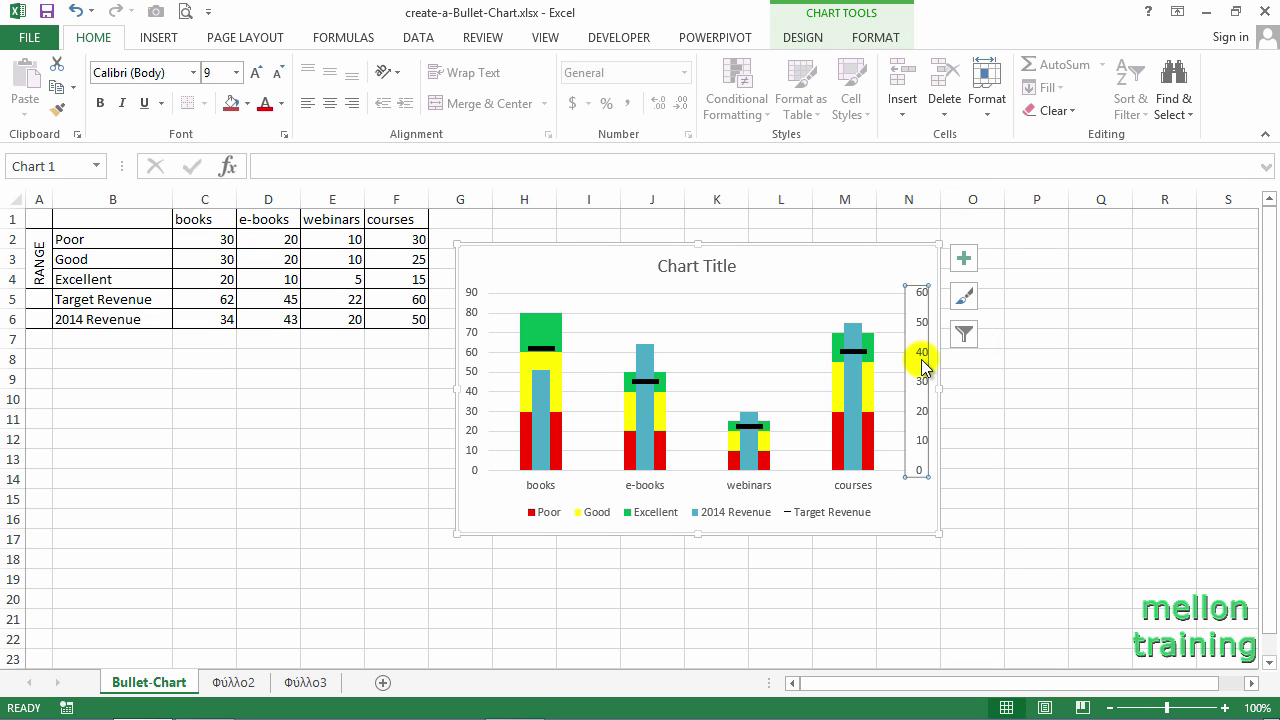
key("Delete")
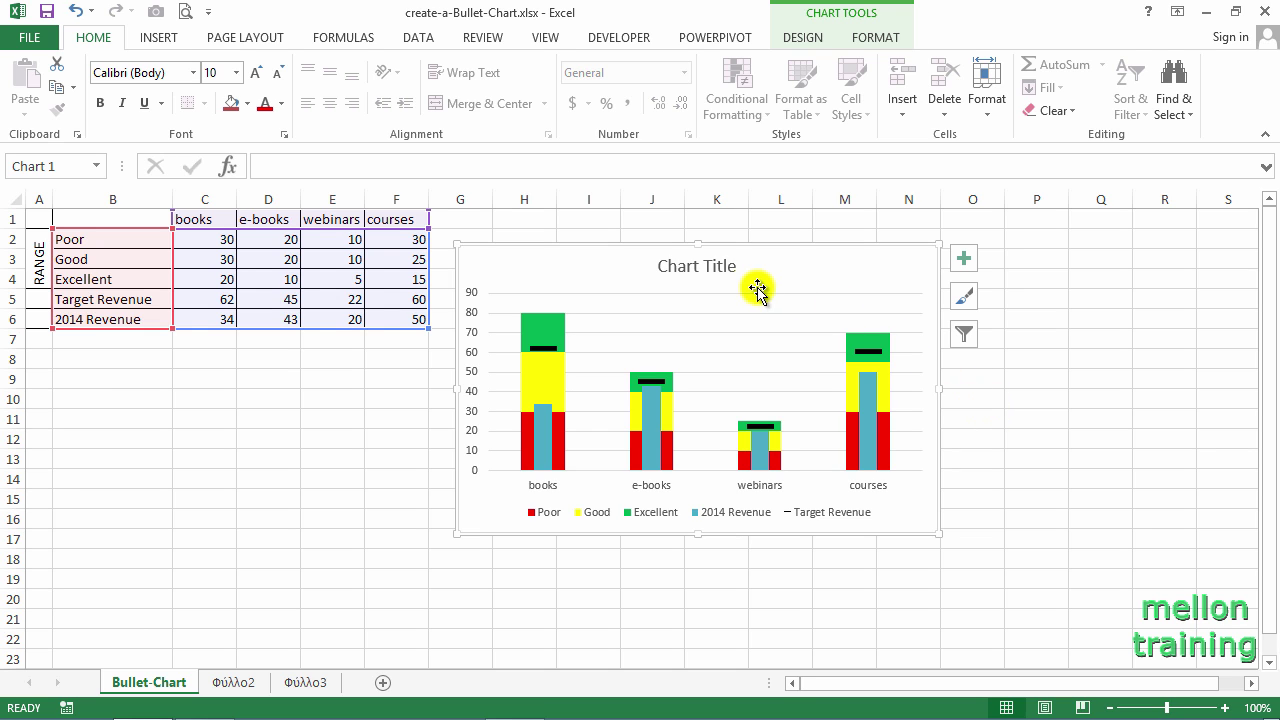
- Replace the default 'Chart Title' with 'Bullet Chart'
left_click(703, 266)
left_click(733, 266)
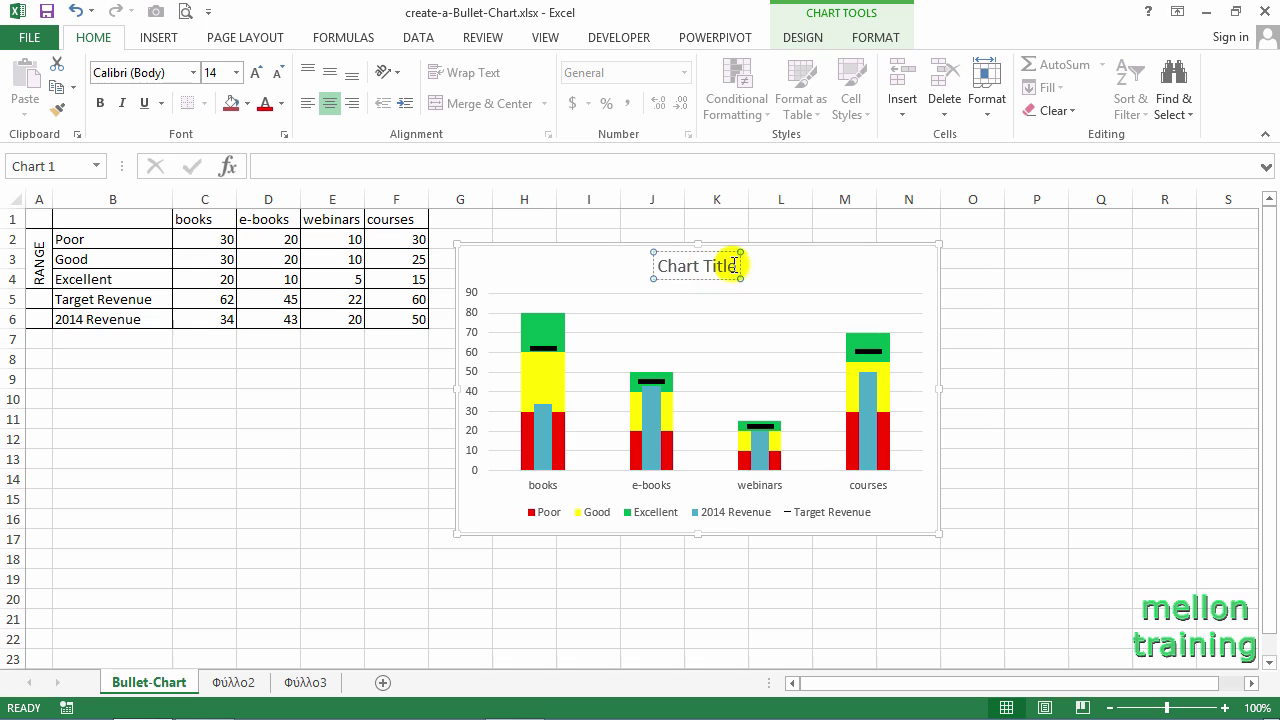
left_click_drag(733, 266, 658, 266)
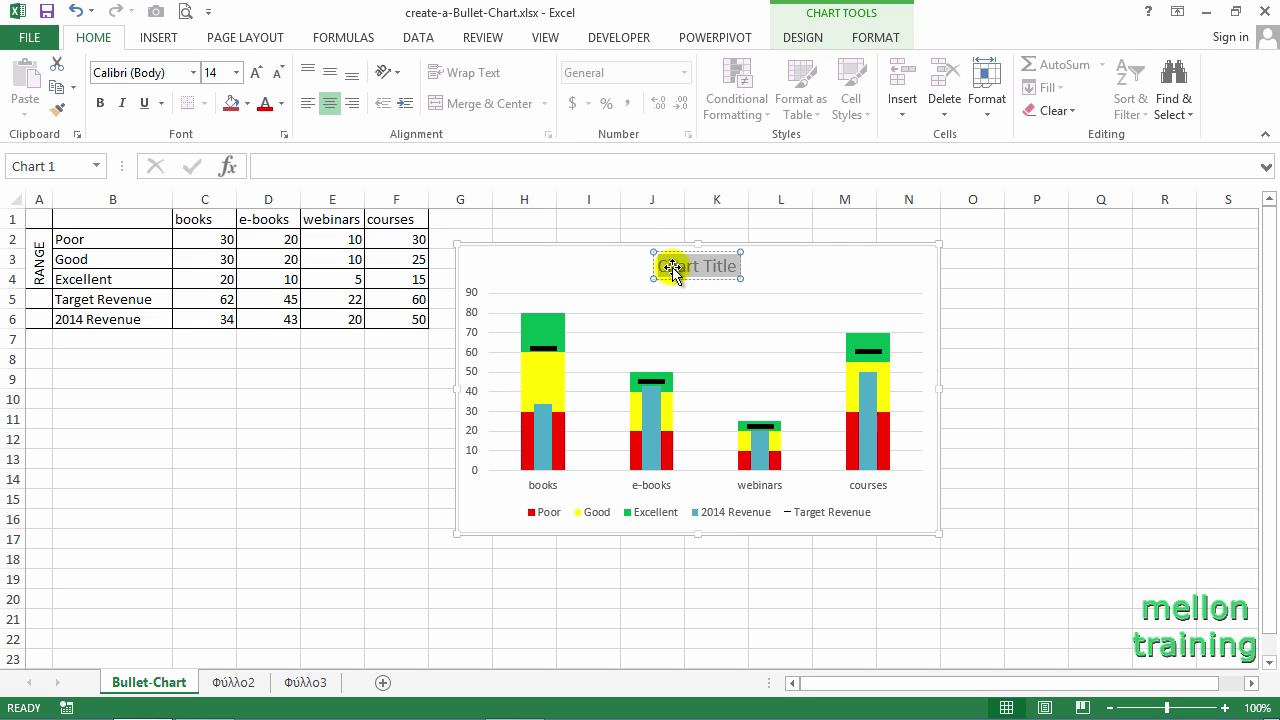
type("σδ")
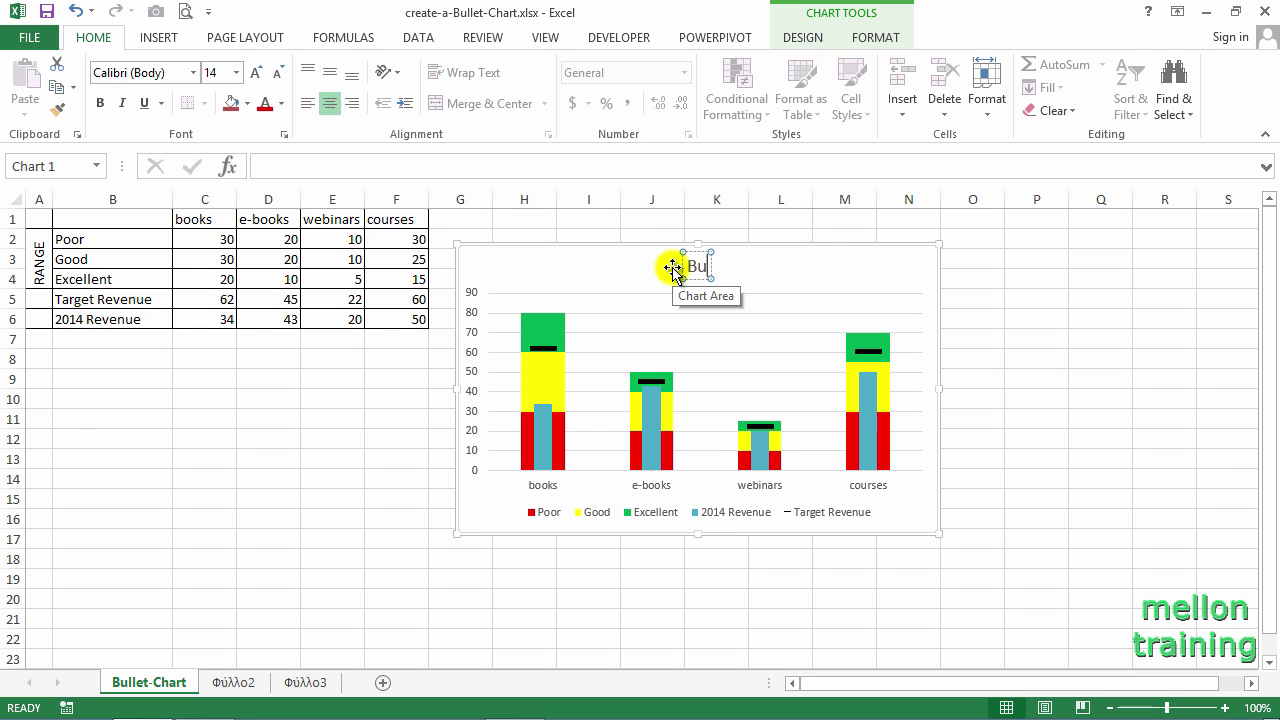
type("et Chart")
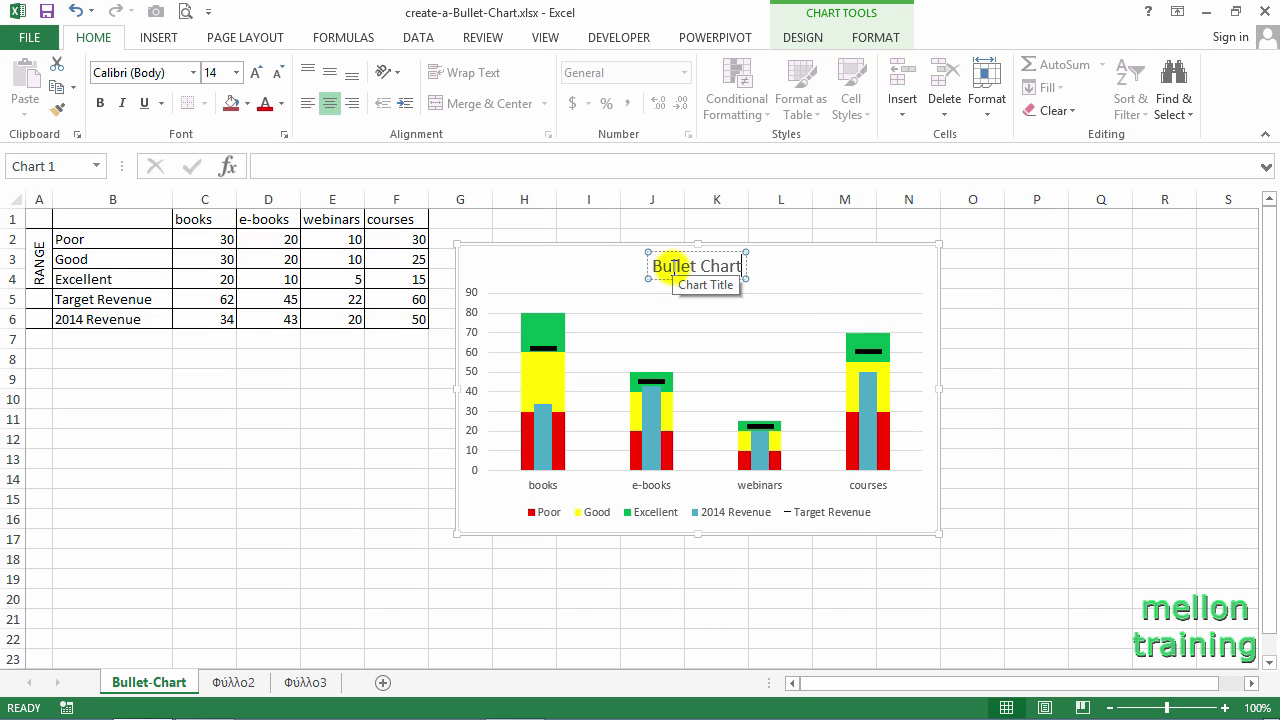
left_click(787, 262)
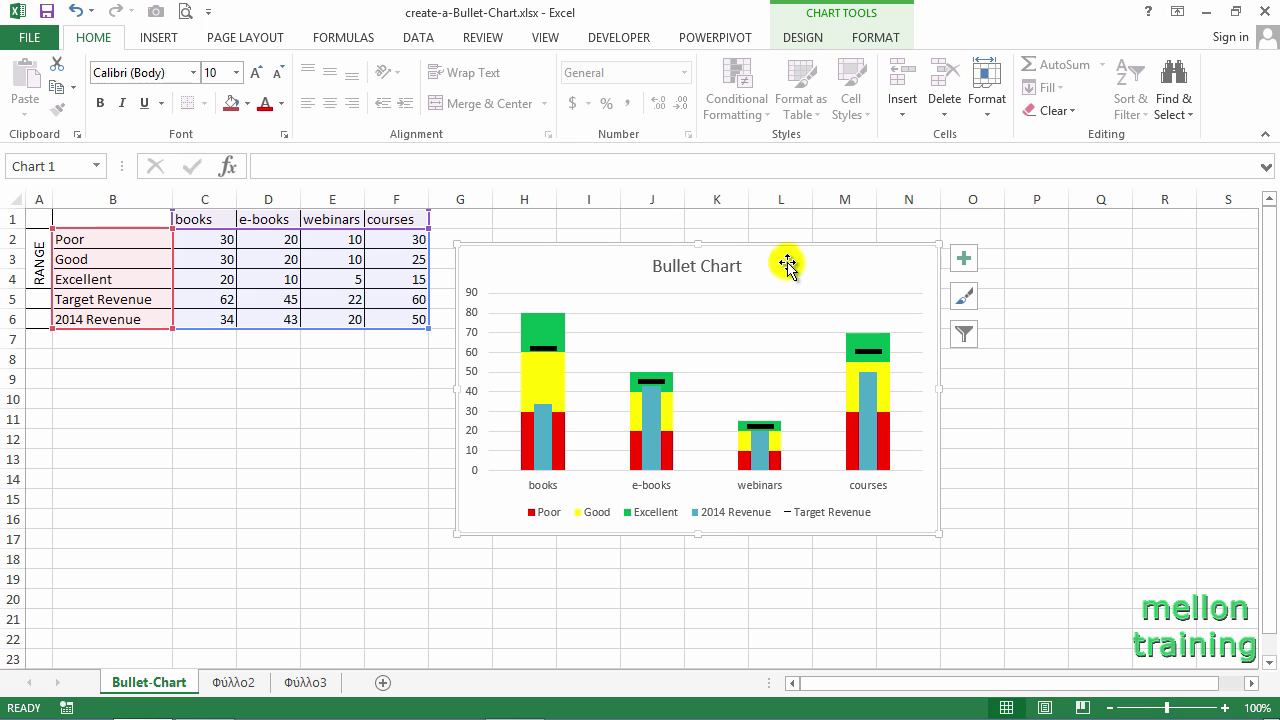
- Delete the chart legend, then preview a different Chart Styles preset and revert it
left_click(636, 518)
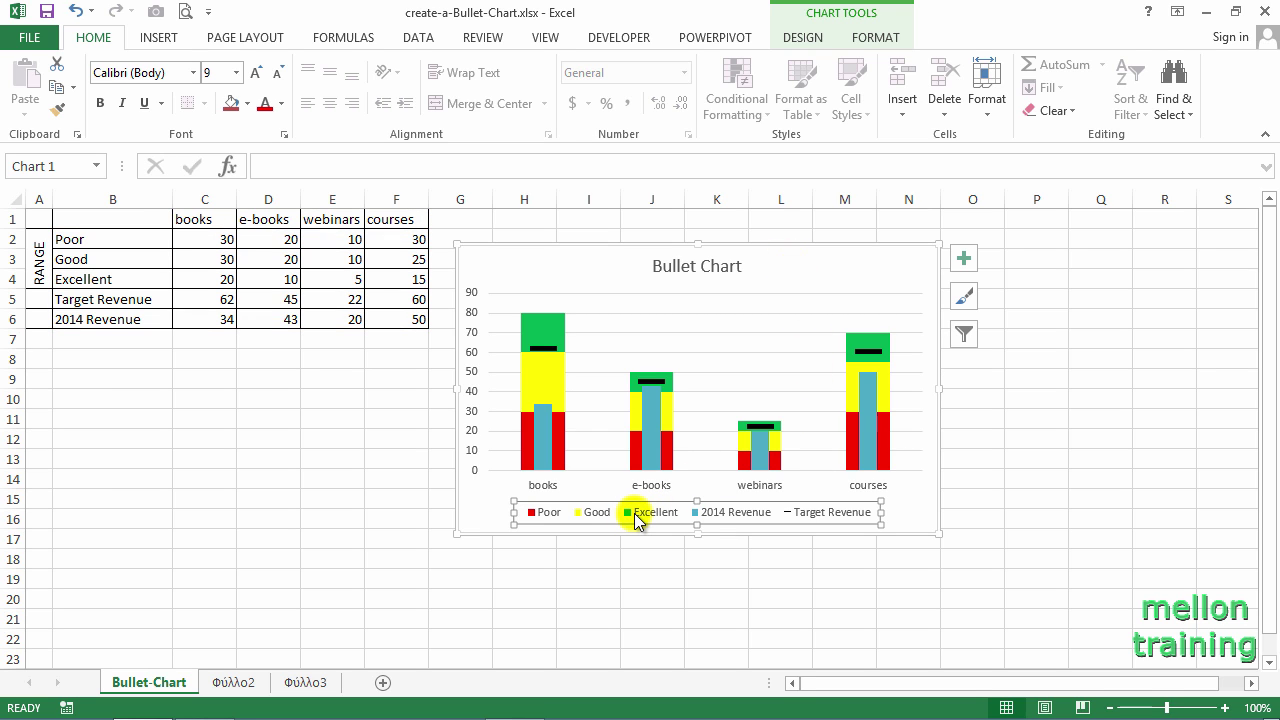
key("Delete")
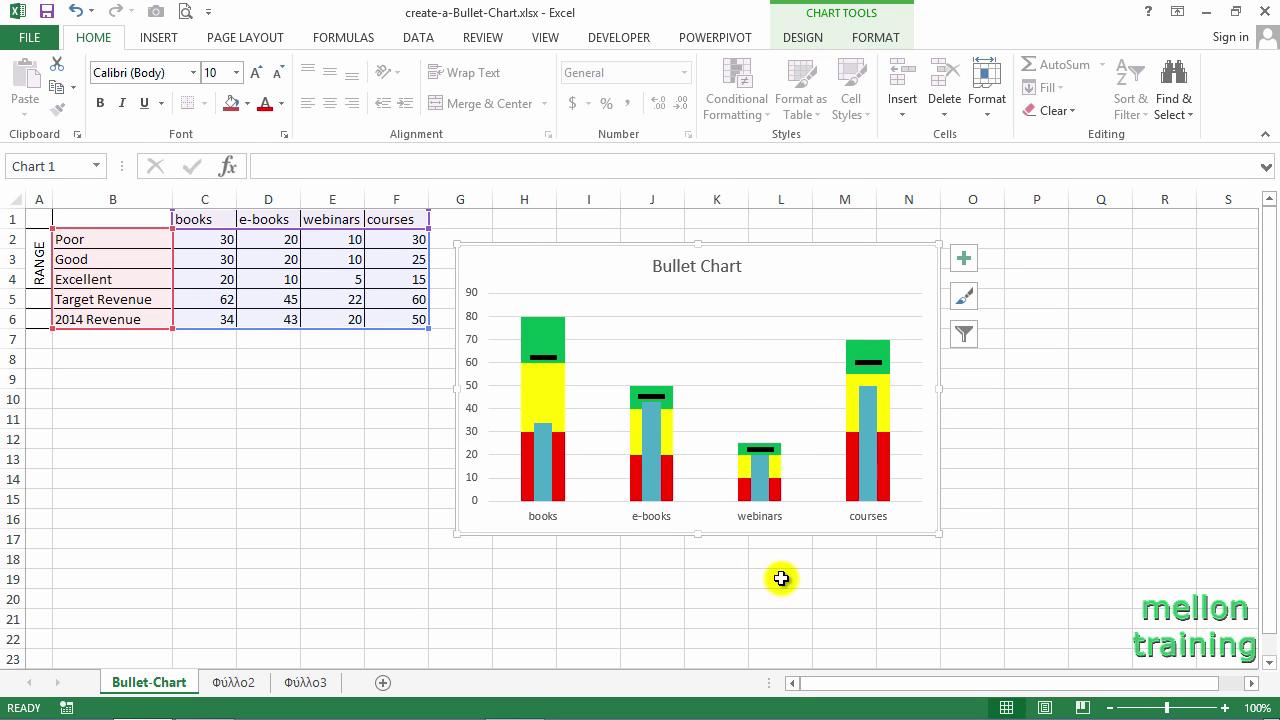
left_click(802, 40)
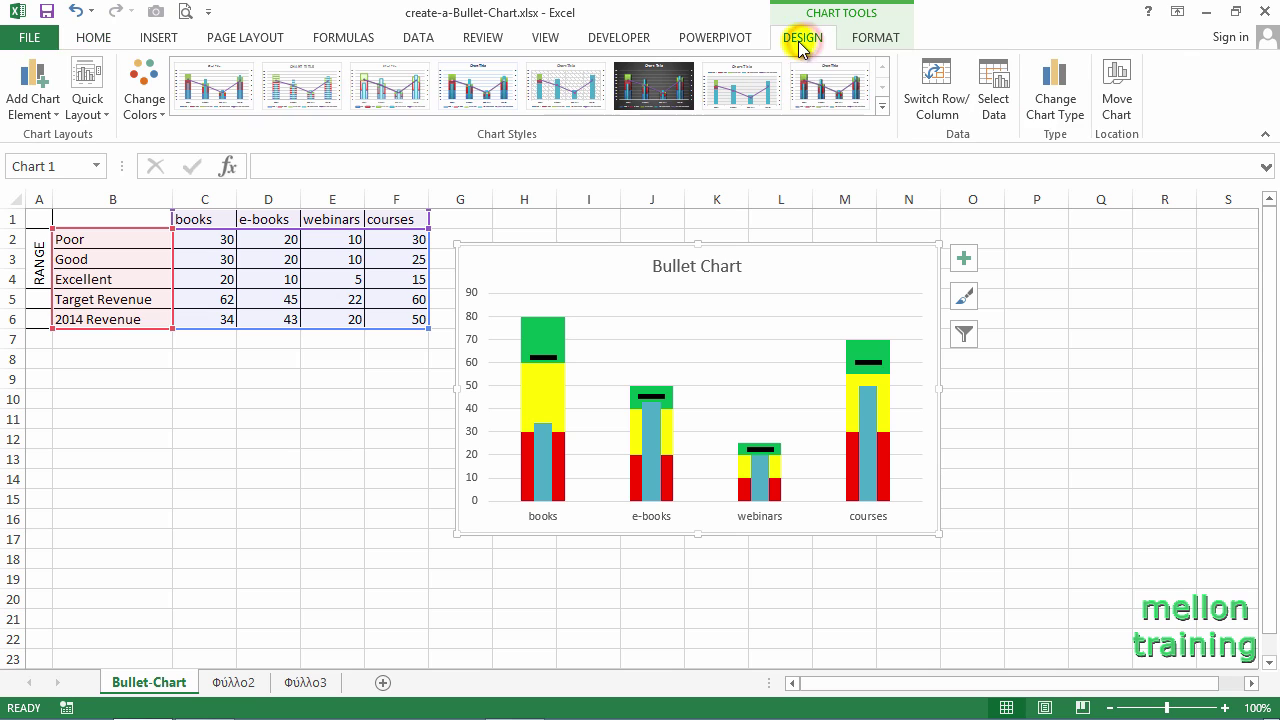
left_click(882, 112)
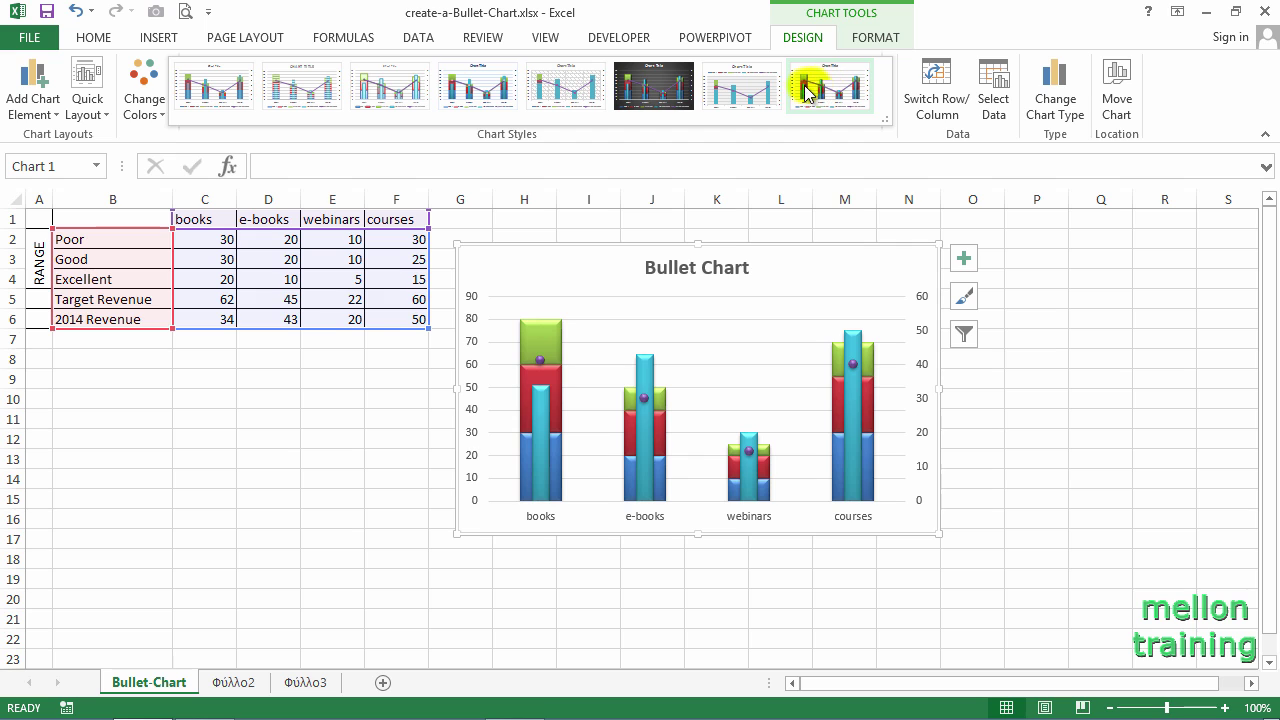
left_click(745, 90)
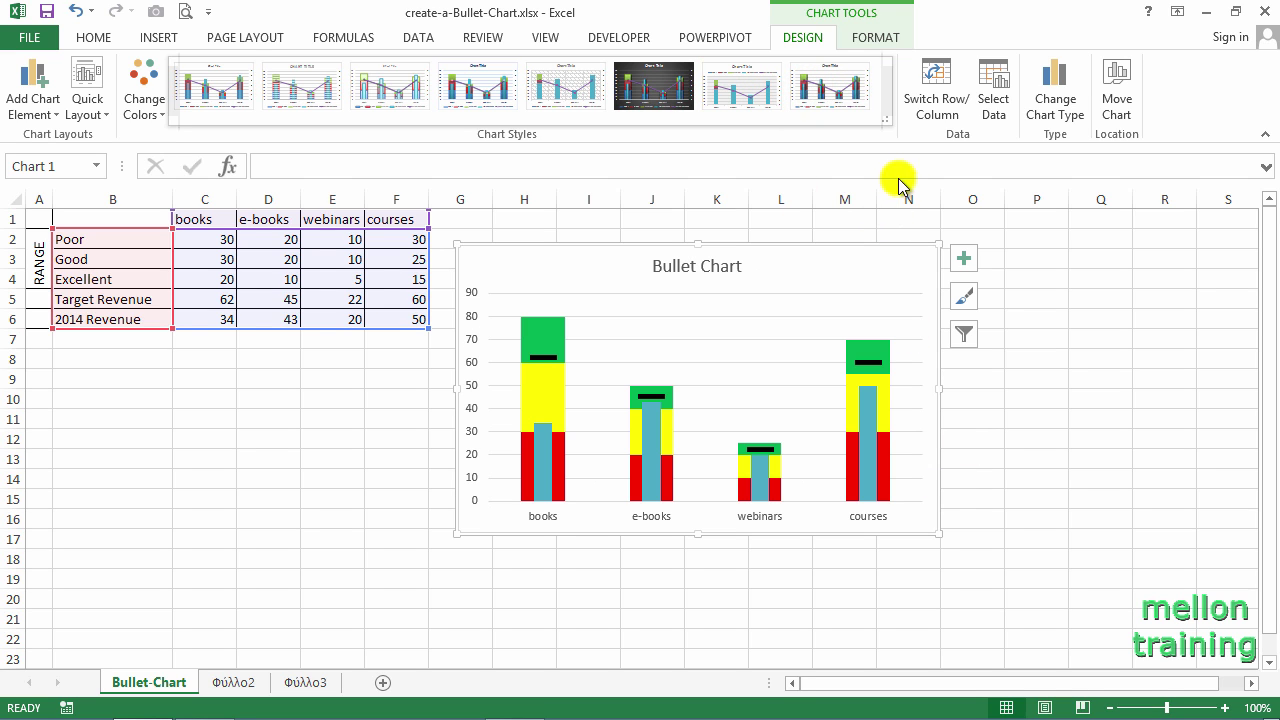
- Give the chart frame a bevel preset from Shape Effects for a raised, shadowed edge
left_click(870, 40)
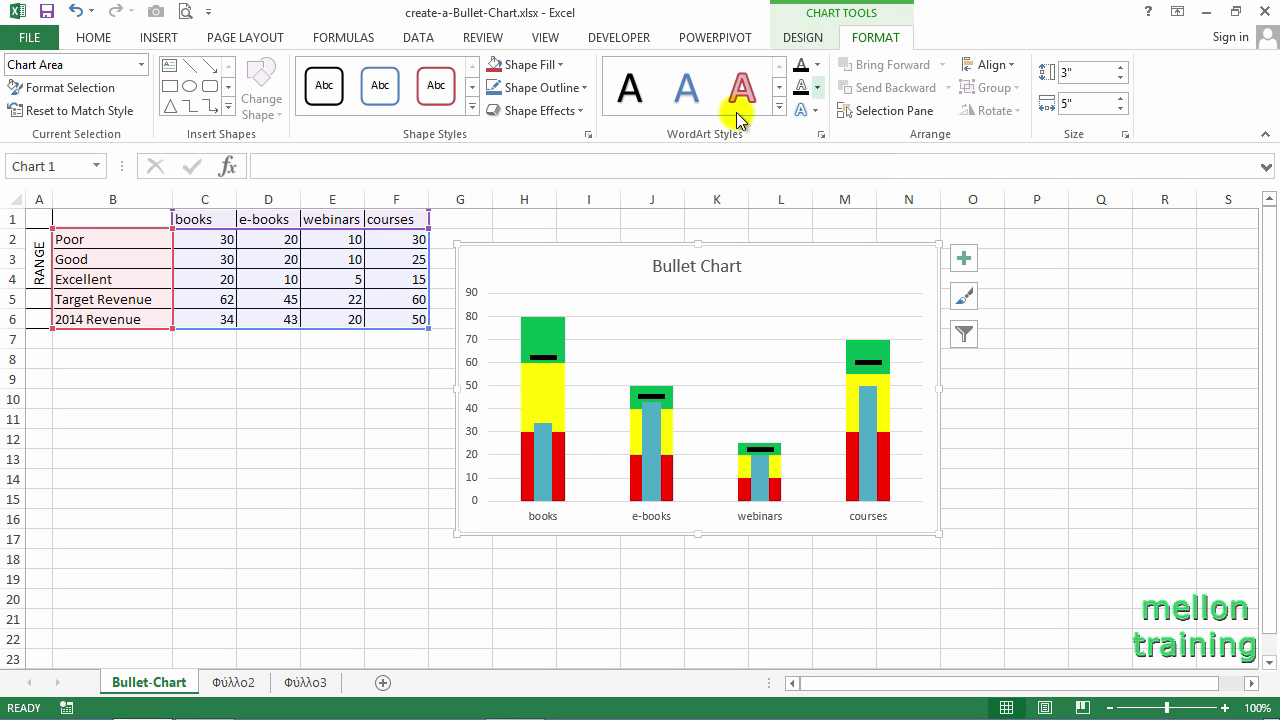
left_click(580, 112)
mouse_move(554, 368)
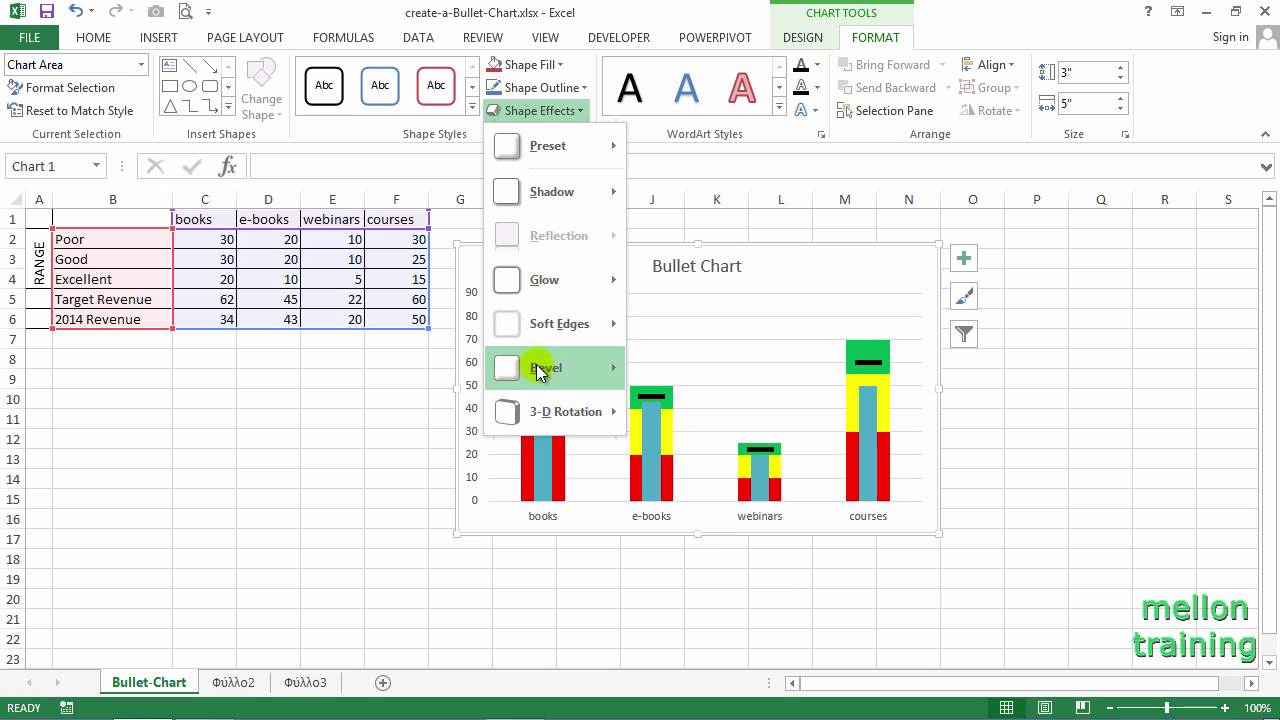
left_click(657, 477)
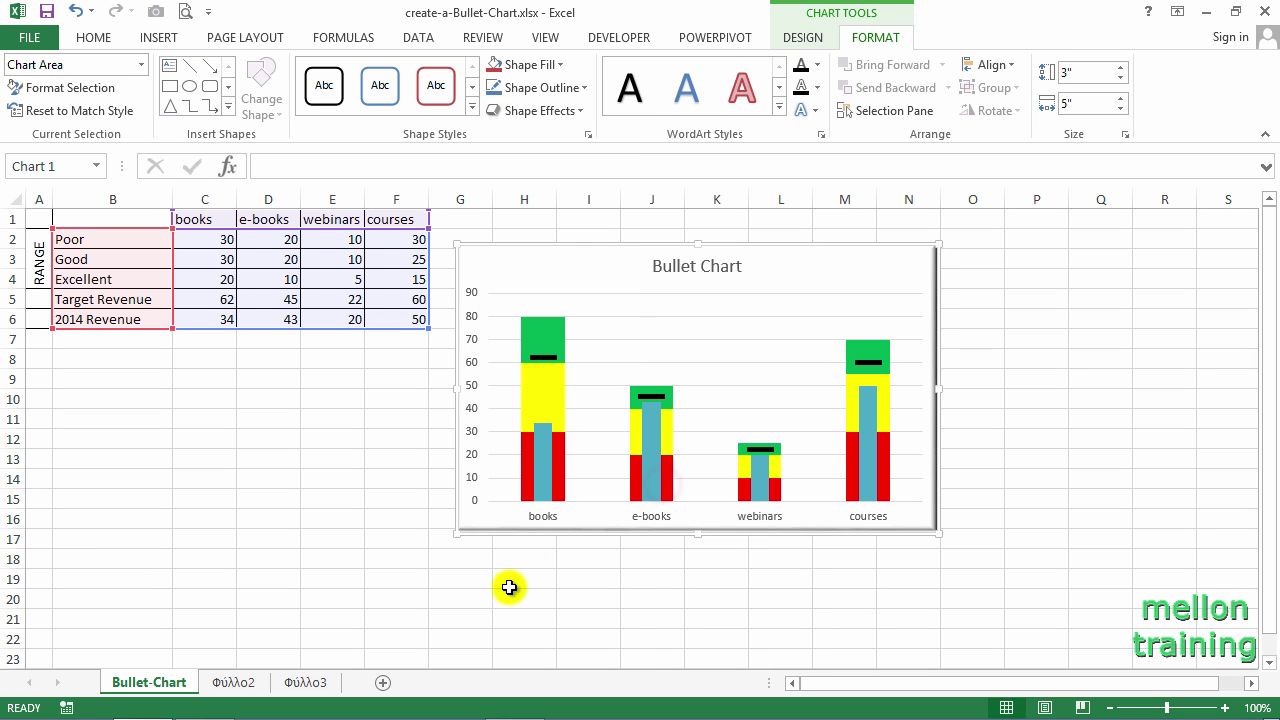
left_click(512, 585)
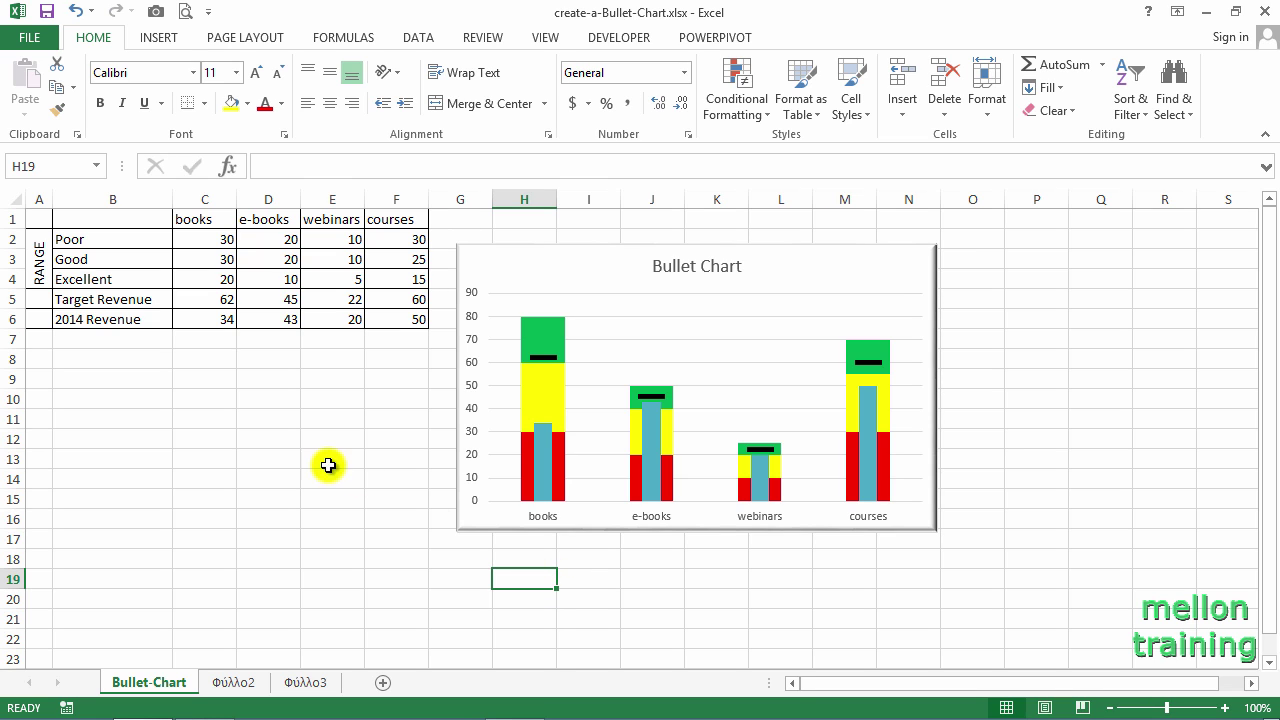
- Set Target Revenue to 50 for books (C5) and 20 for e-books (D5)
left_click(203, 301)
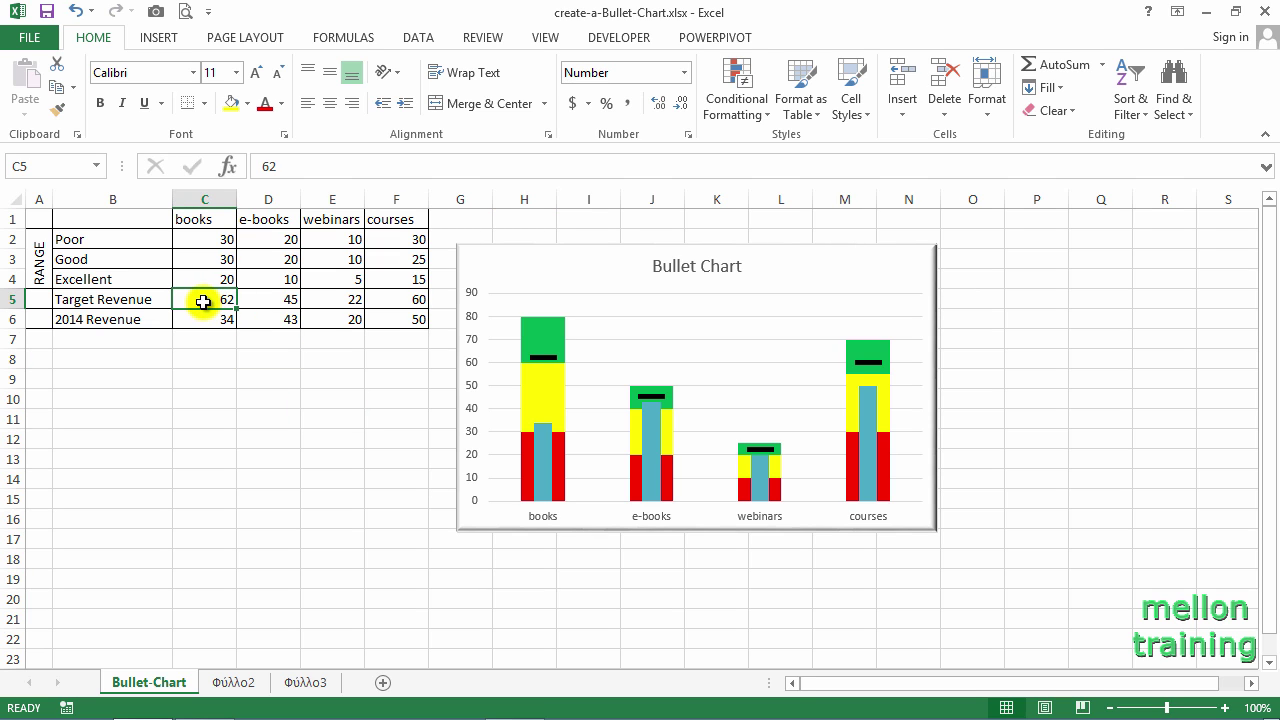
type("50")
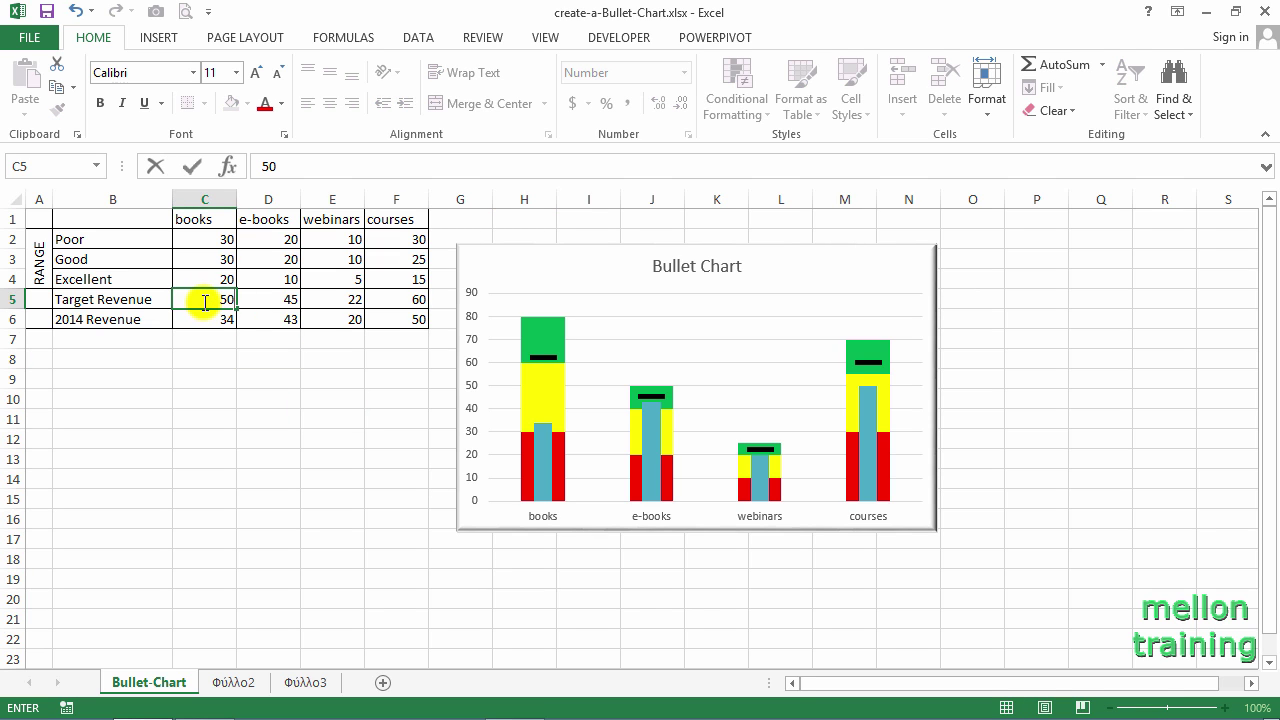
key("Return")
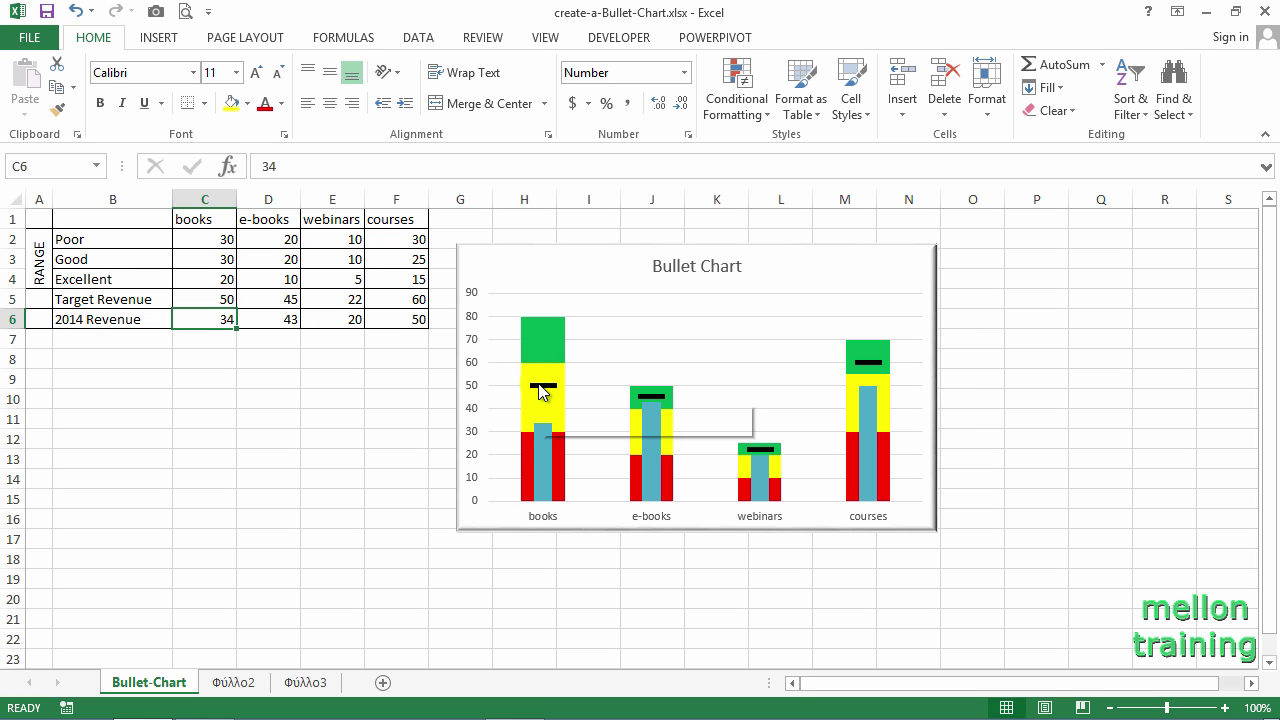
left_click(274, 300)
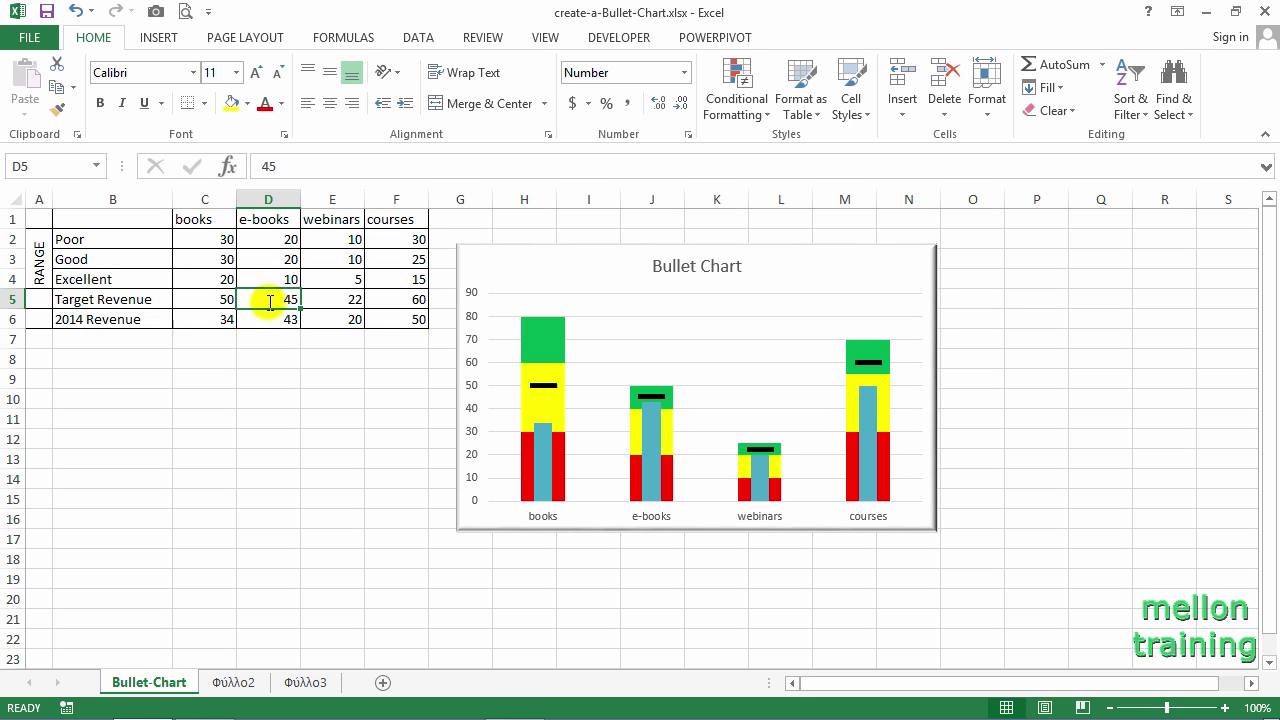
type("20")
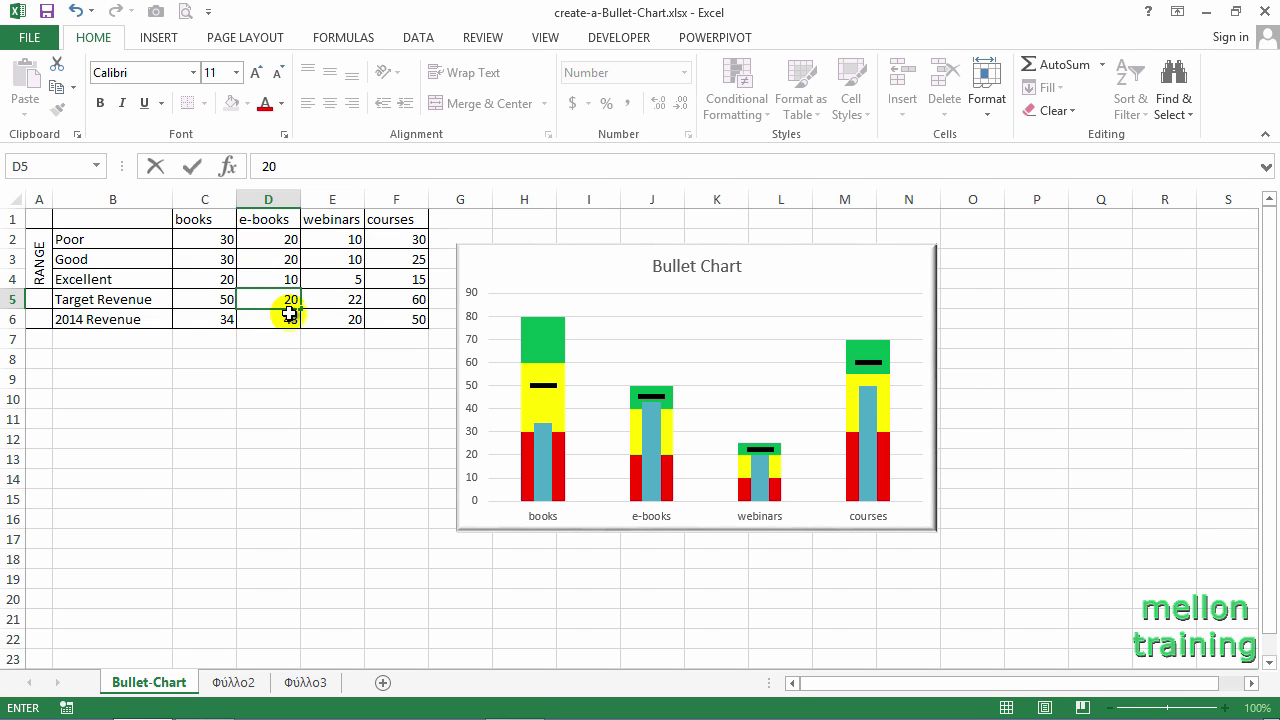
key("Return")
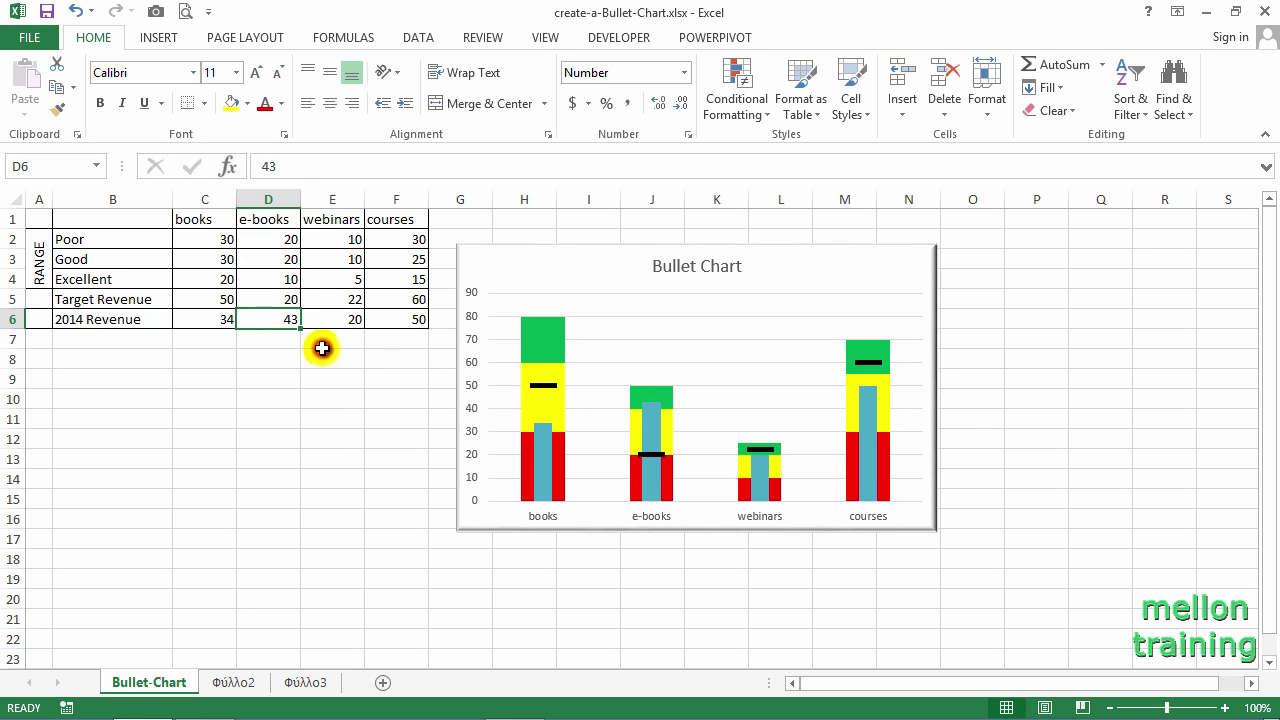
left_click(322, 348)
left_click(279, 318)
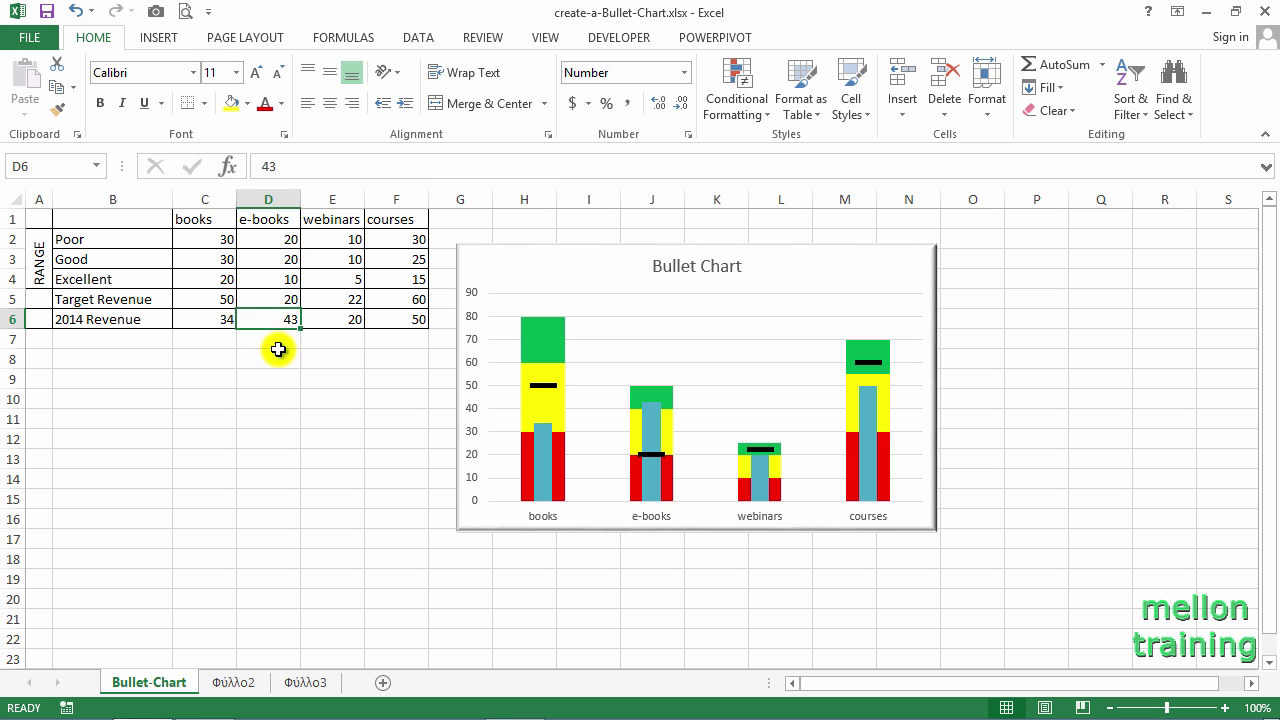